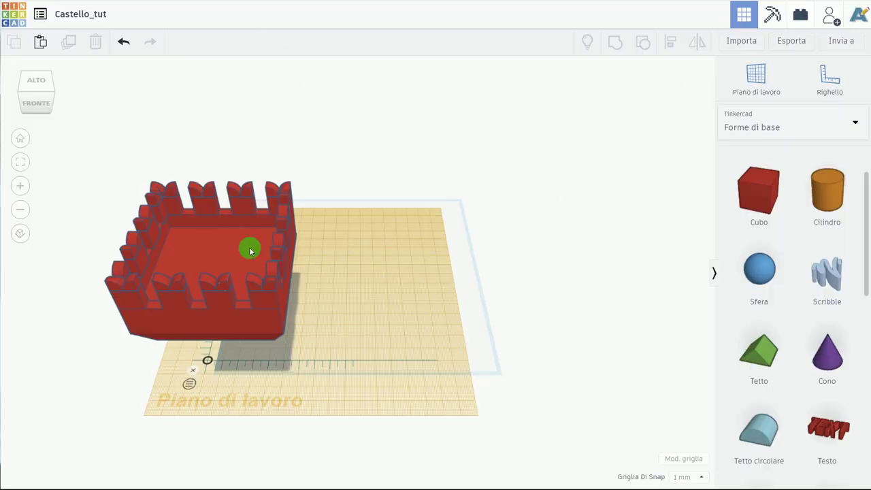
Step: Move the crenellated castle to the left and drop a new red cube onto the workplane
{"action": "left_click_drag", "start_coordinate": [245, 248], "coordinate": [120, 256]}
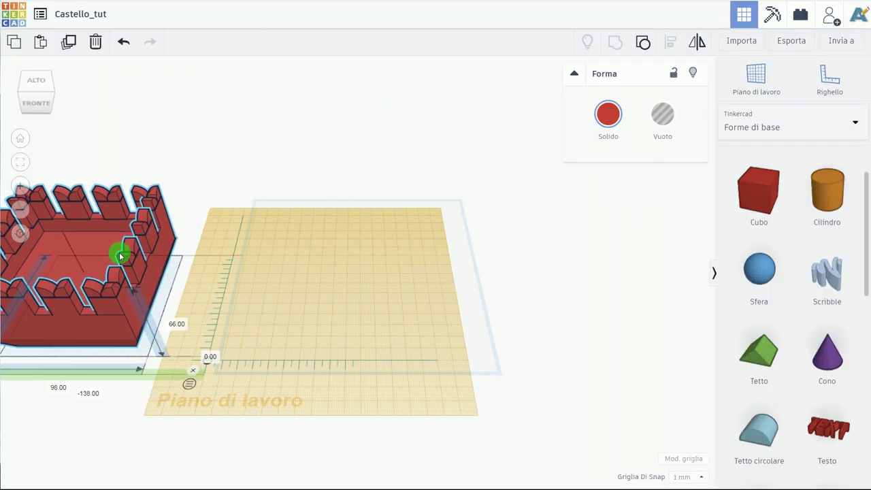
{"action": "mouse_move", "coordinate": [758, 193]}
{"action": "left_mouse_down"}
{"action": "mouse_move", "coordinate": [434, 229]}
{"action": "mouse_move", "coordinate": [344, 266]}
{"action": "left_mouse_up"}
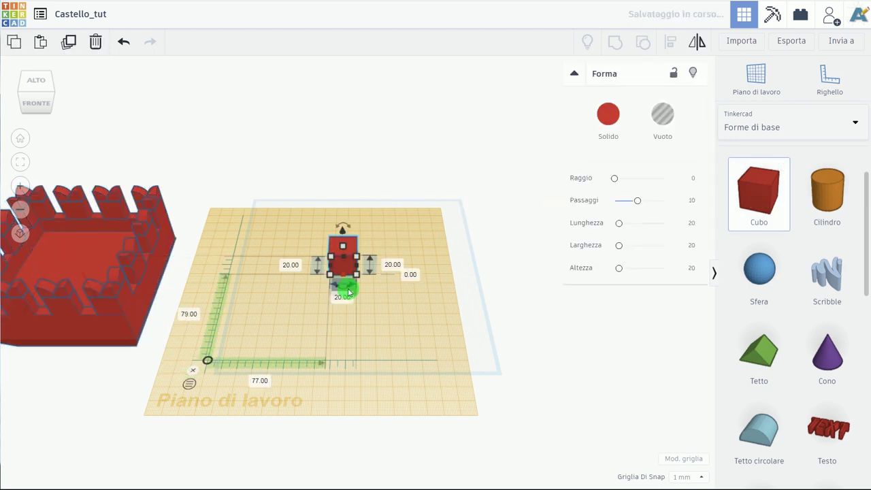
{"action": "left_click", "coordinate": [408, 294]}
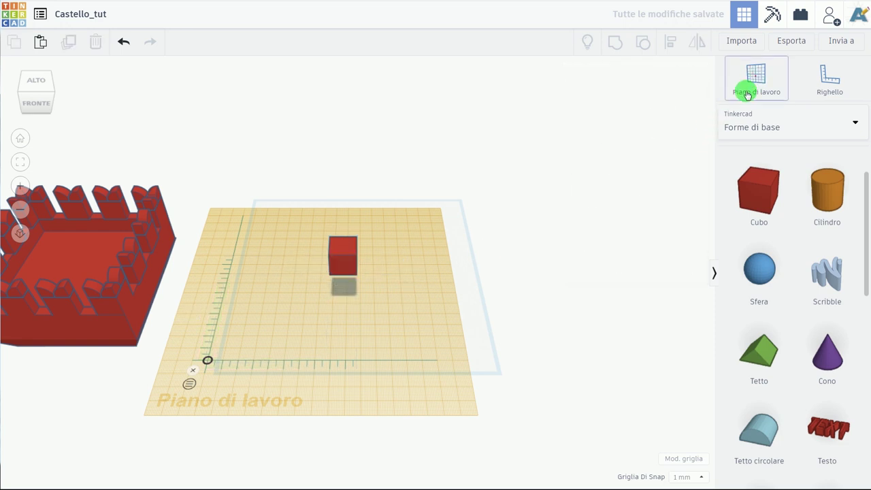
Step: Try placing a new working plane, cancel it, and reselect the red cube
{"action": "left_click", "coordinate": [747, 96]}
{"action": "left_click", "coordinate": [580, 247]}
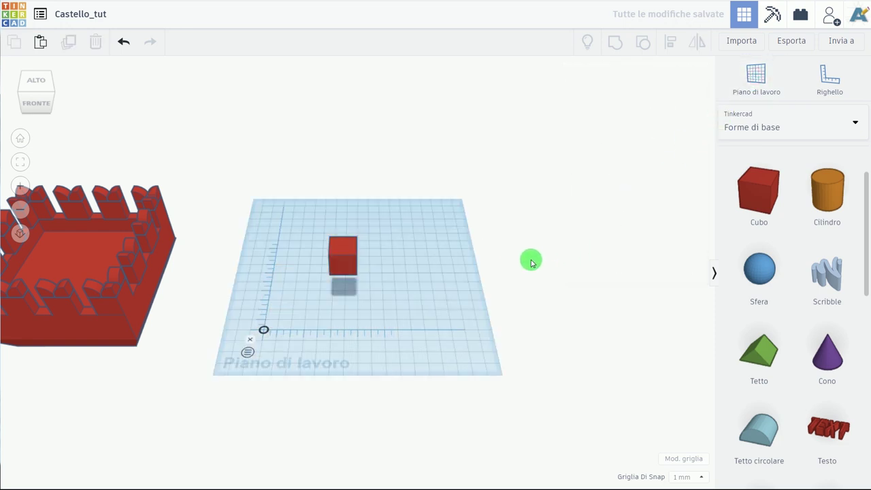
{"action": "left_click", "coordinate": [752, 83]}
{"action": "left_click", "coordinate": [623, 193]}
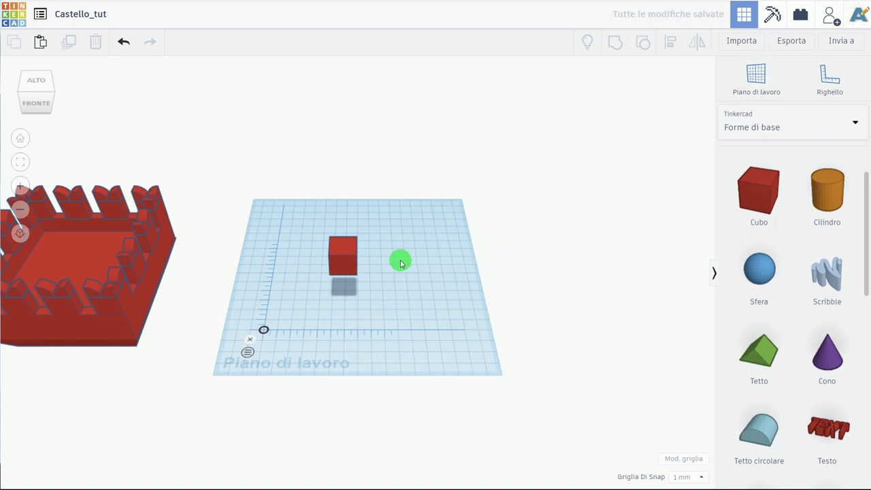
{"action": "left_click", "coordinate": [350, 251]}
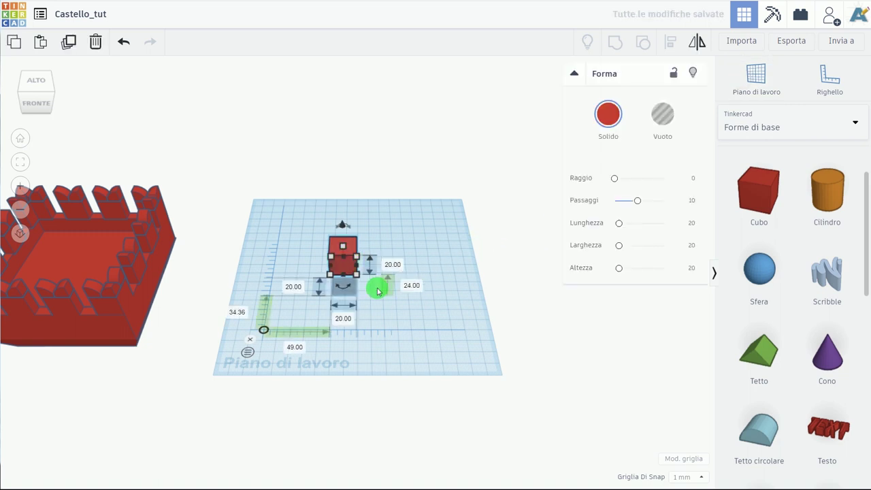
Step: Resize the red cube to a 79 × 79 mm base and 370 mm height
{"action": "mouse_move", "coordinate": [359, 277]}
{"action": "left_mouse_down"}
{"action": "mouse_move", "coordinate": [451, 351]}
{"action": "mouse_move", "coordinate": [438, 343]}
{"action": "left_mouse_up"}
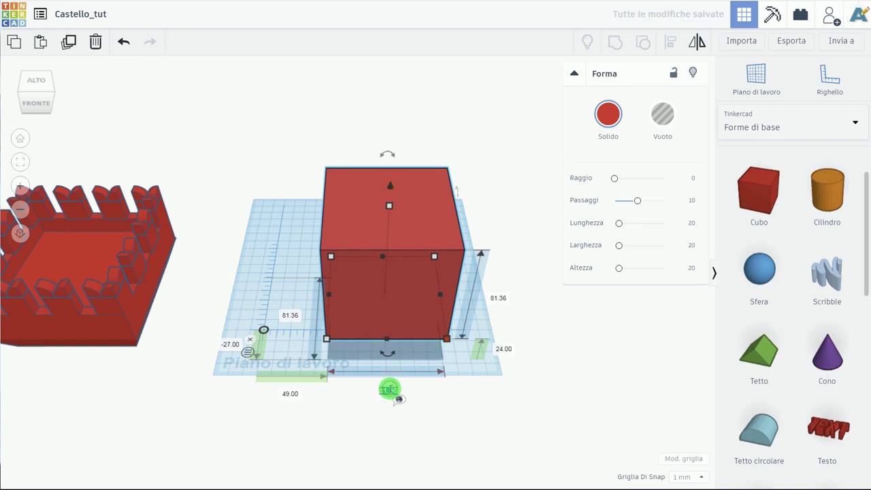
{"action": "type", "text": "79"}
{"action": "key", "text": "Return"}
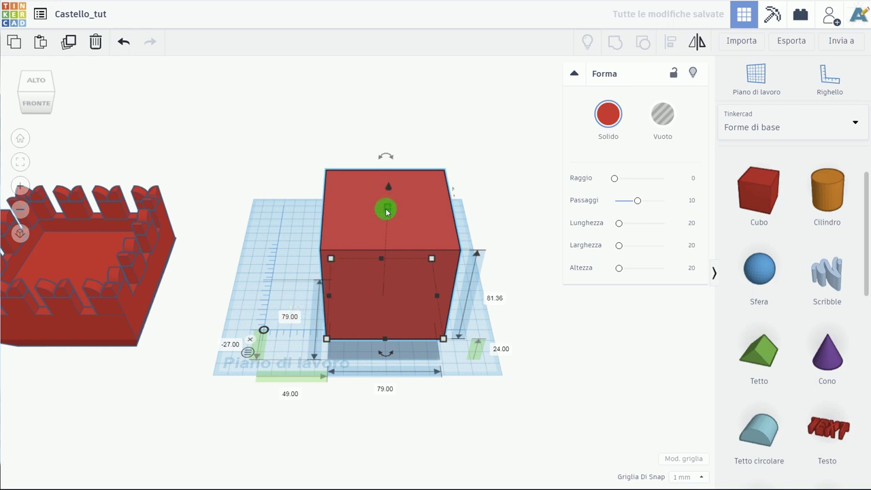
{"action": "left_click", "coordinate": [496, 299]}
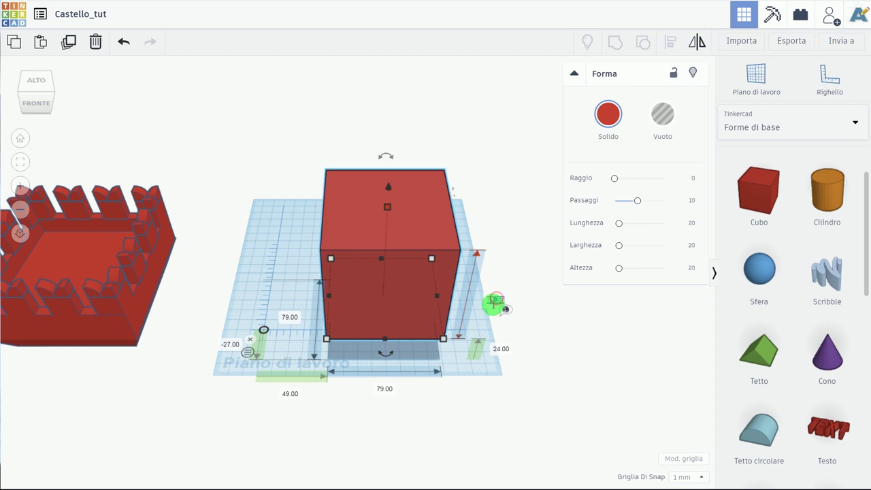
{"action": "type", "text": "370"}
{"action": "key", "text": "Return"}
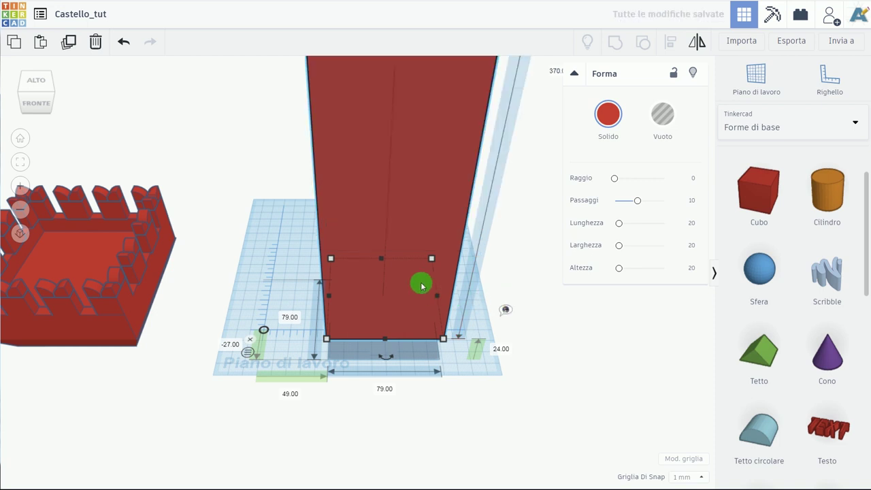
{"action": "scroll", "coordinate": [412, 274], "scroll_direction": "down", "scroll_amount": 3}
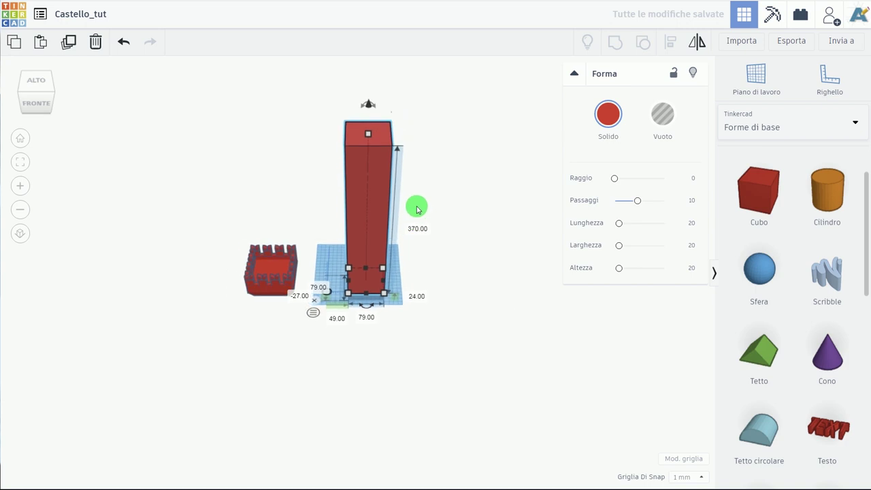
{"action": "scroll", "coordinate": [416, 216], "scroll_direction": "up", "scroll_amount": 2}
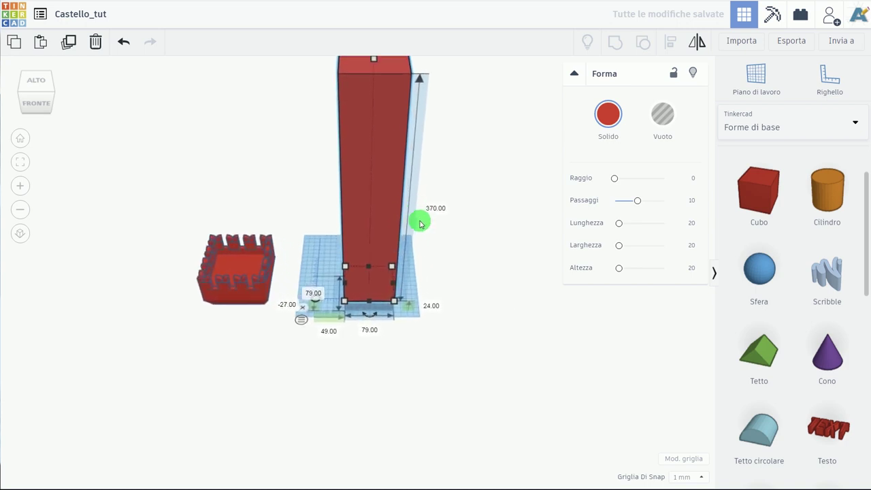
{"action": "left_click", "coordinate": [454, 197]}
{"action": "scroll", "coordinate": [415, 238], "scroll_direction": "down", "scroll_amount": 2}
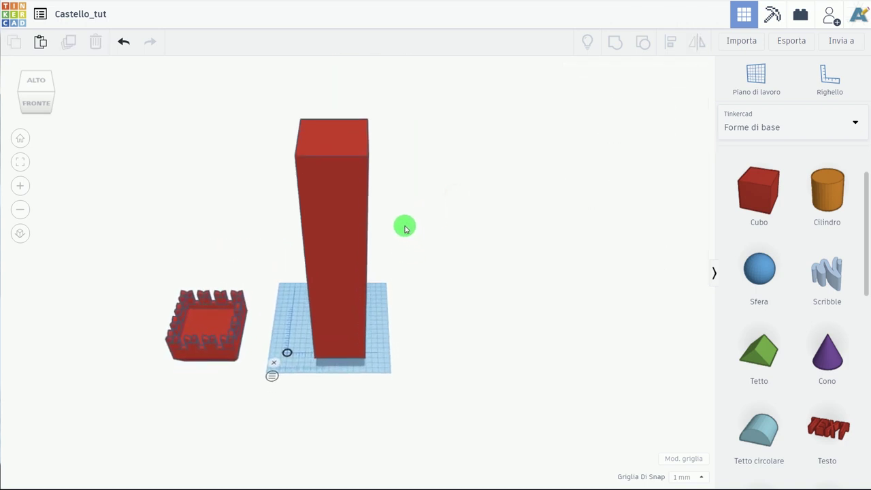
{"action": "left_click", "coordinate": [352, 146]}
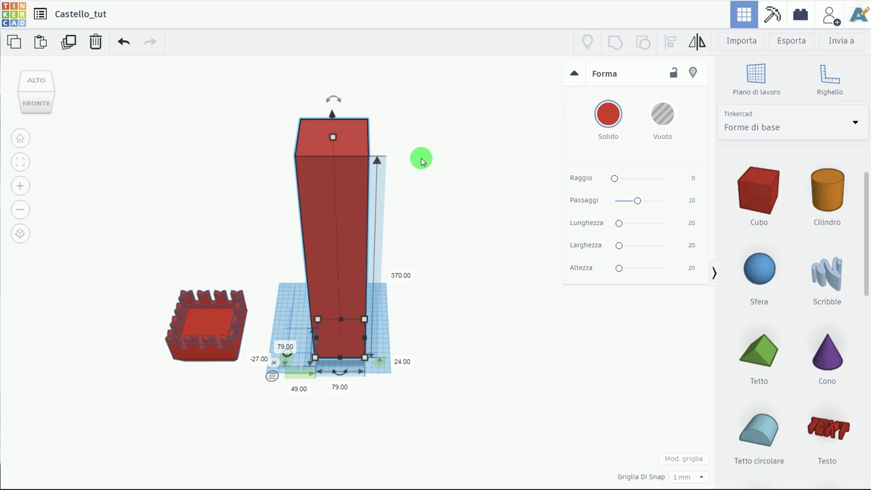
Step: Duplicate the tower and stretch the copy to 458 mm, sinking it slightly below the workplane
{"action": "left_click", "coordinate": [72, 43]}
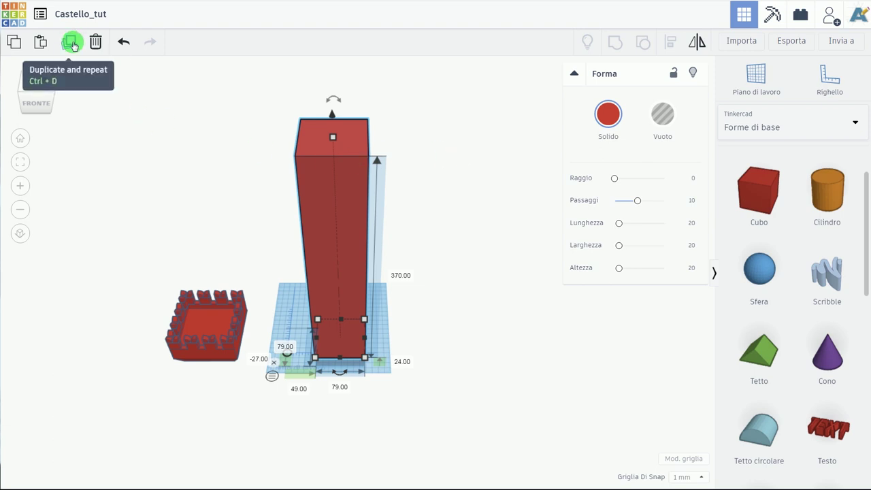
{"action": "left_click", "coordinate": [77, 47]}
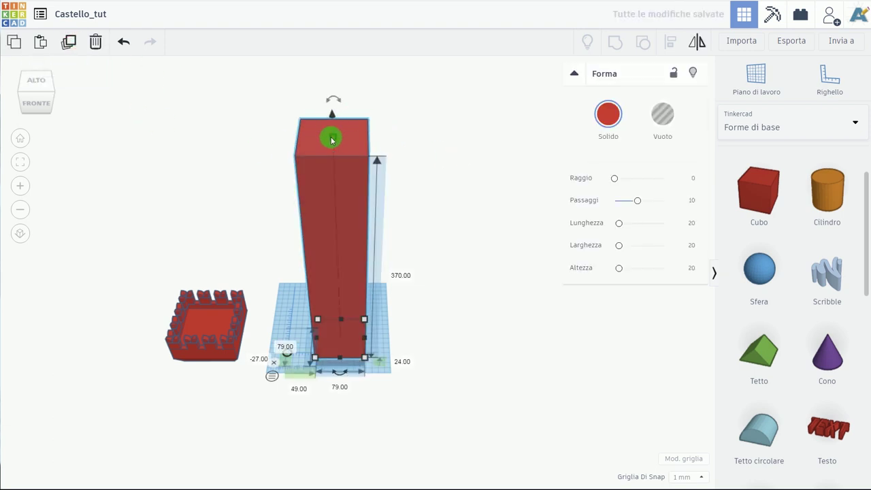
{"action": "left_click_drag", "start_coordinate": [332, 137], "coordinate": [331, 102]}
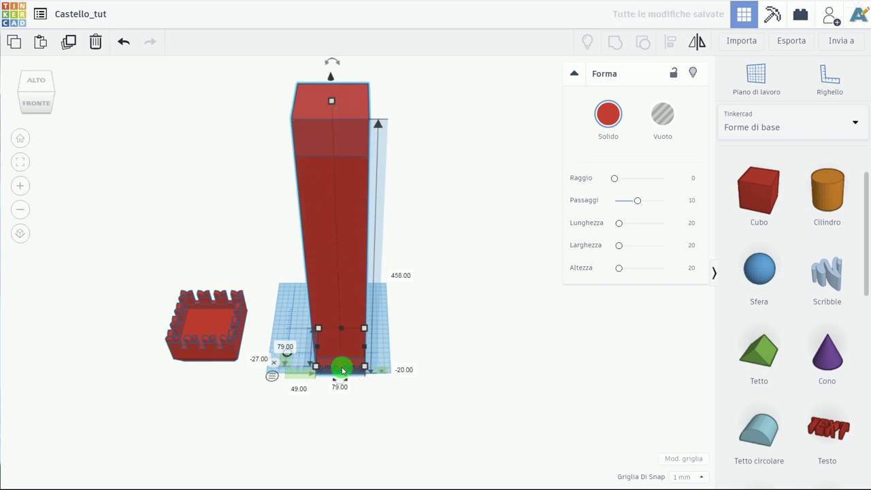
{"action": "left_click_drag", "start_coordinate": [350, 111], "coordinate": [352, 127]}
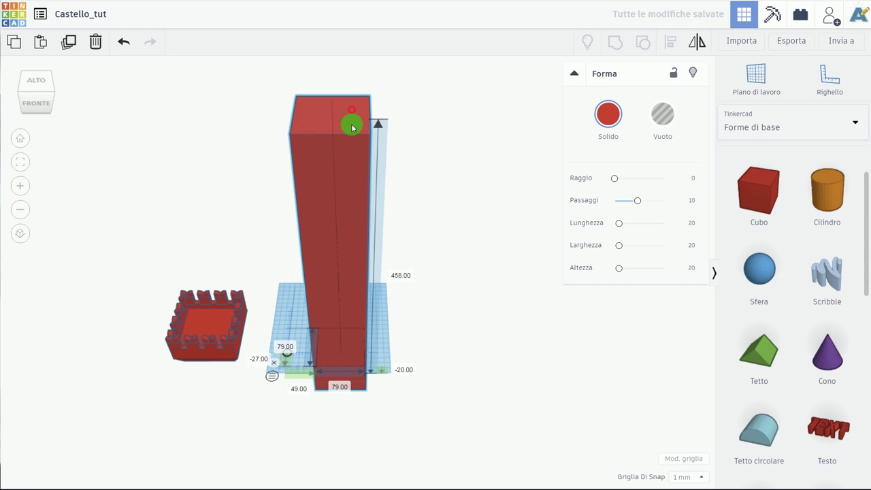
{"action": "key", "text": "ctrl+z"}
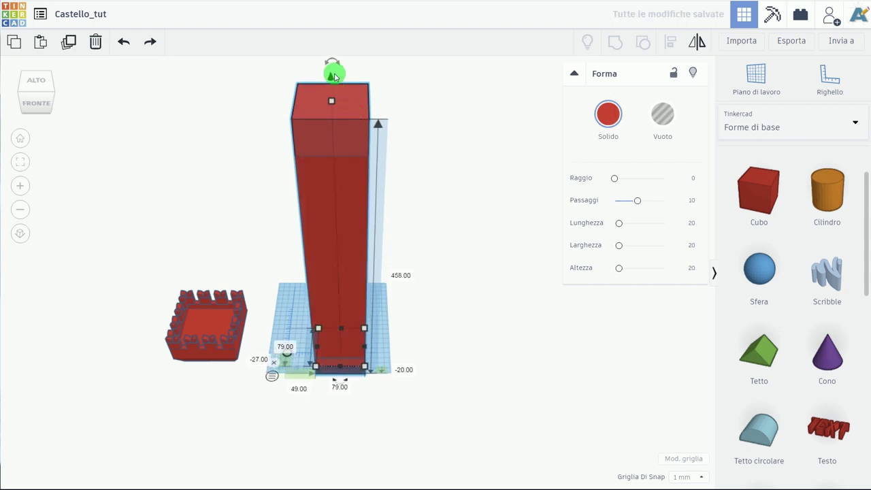
{"action": "left_click_drag", "start_coordinate": [331, 80], "coordinate": [332, 90]}
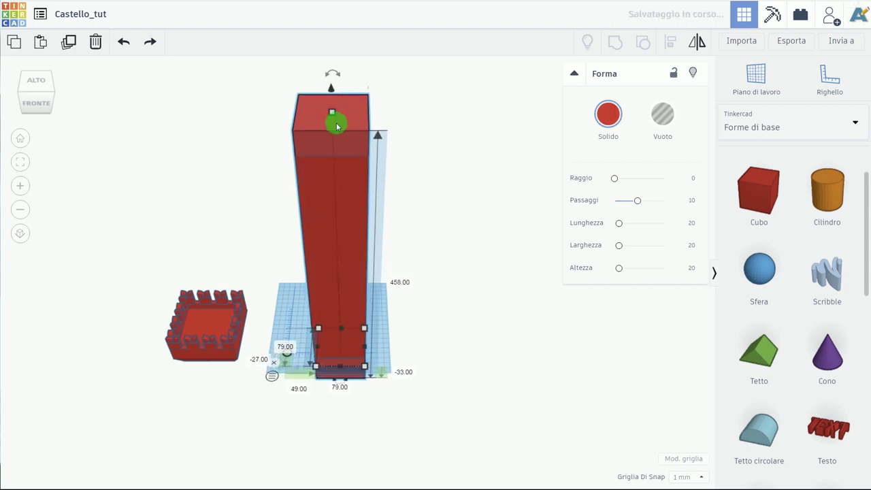
Step: Make the copy a hole about 59 × 53 mm and group it with the tower
{"action": "left_click", "coordinate": [663, 115]}
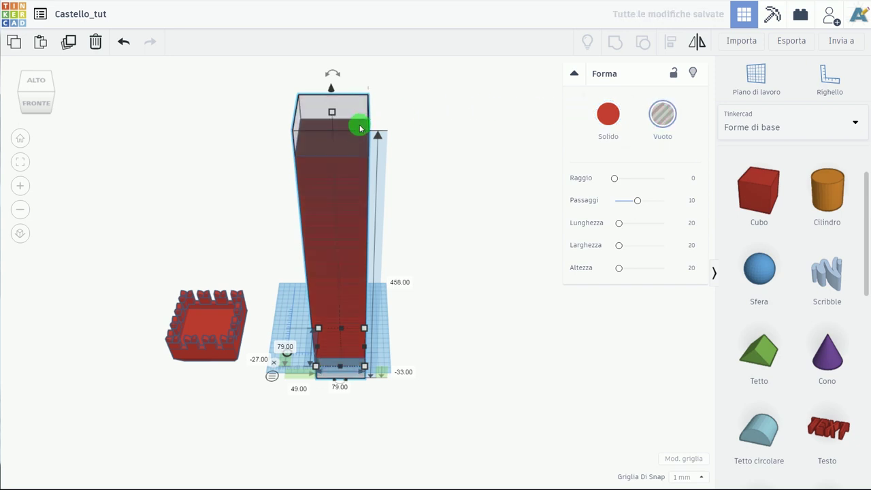
{"action": "left_click", "coordinate": [343, 368]}
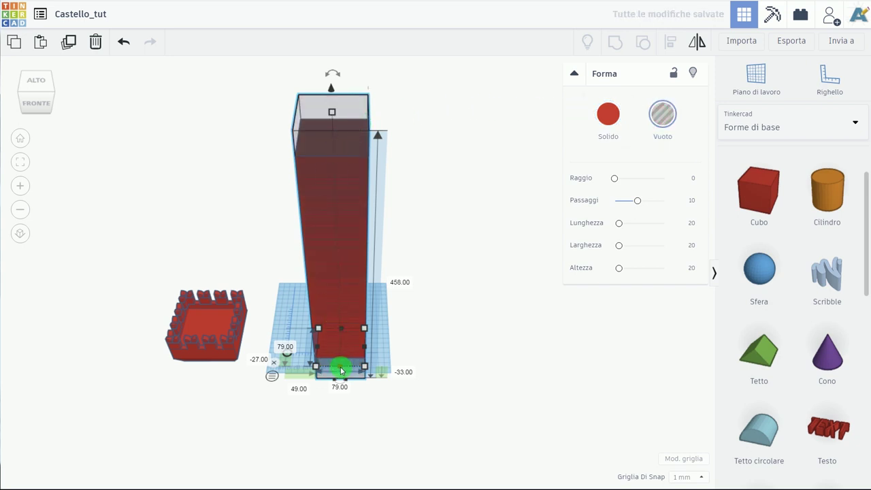
{"action": "left_click_drag", "start_coordinate": [341, 370], "coordinate": [342, 357]}
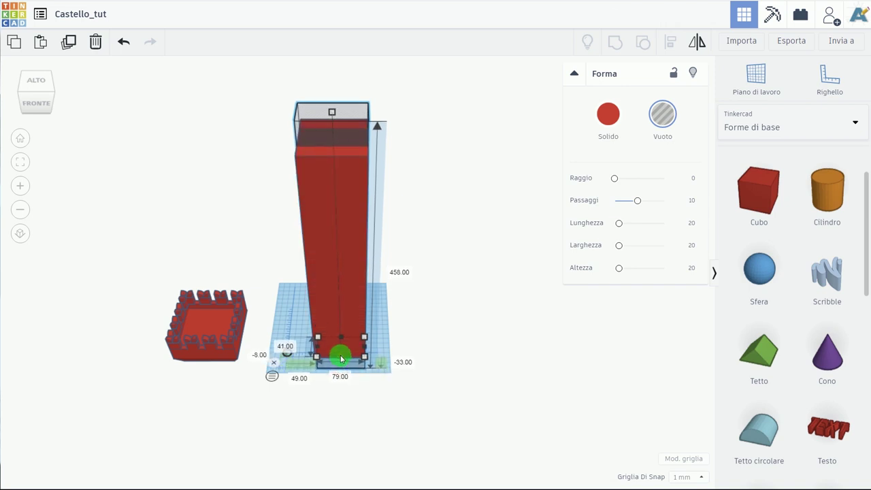
{"action": "left_click_drag", "start_coordinate": [341, 356], "coordinate": [343, 365]}
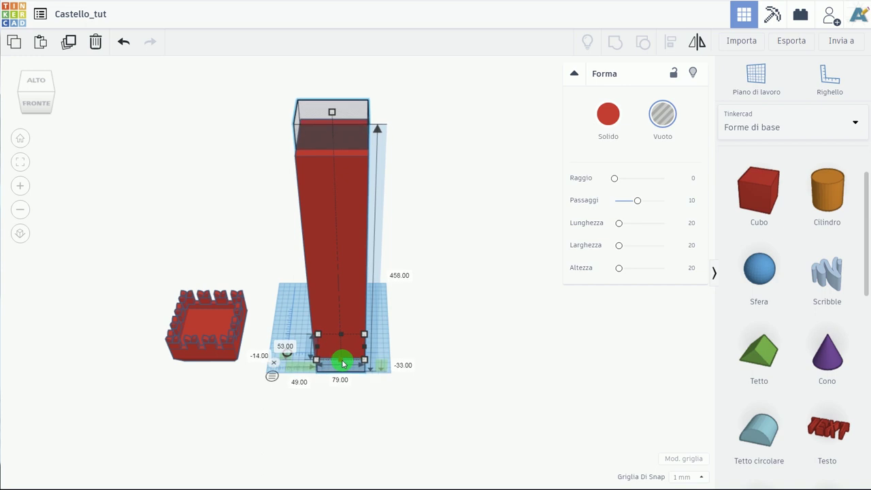
{"action": "left_click_drag", "start_coordinate": [344, 364], "coordinate": [357, 349]}
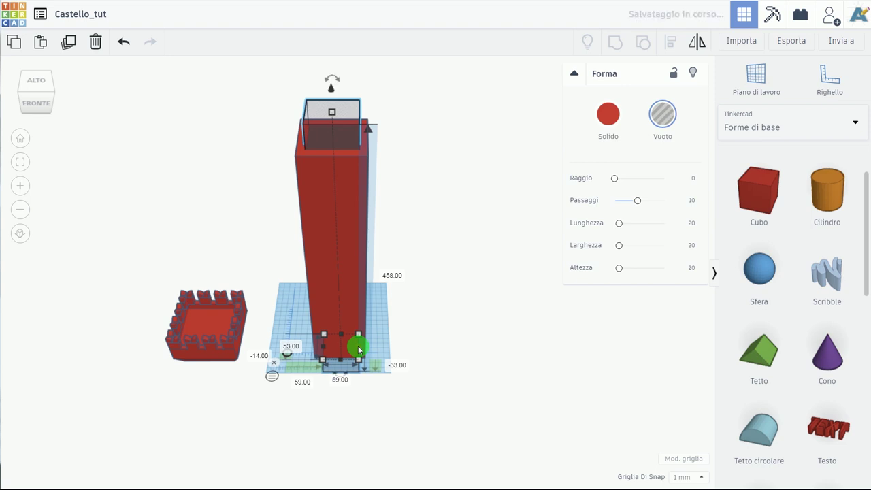
{"action": "left_click", "coordinate": [406, 160]}
{"action": "left_click_drag", "start_coordinate": [393, 97], "coordinate": [344, 163]}
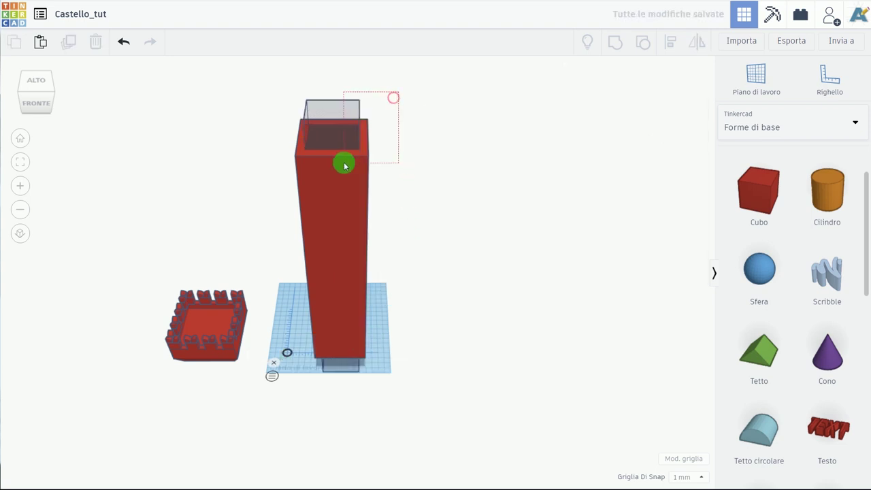
{"action": "left_click", "coordinate": [615, 43]}
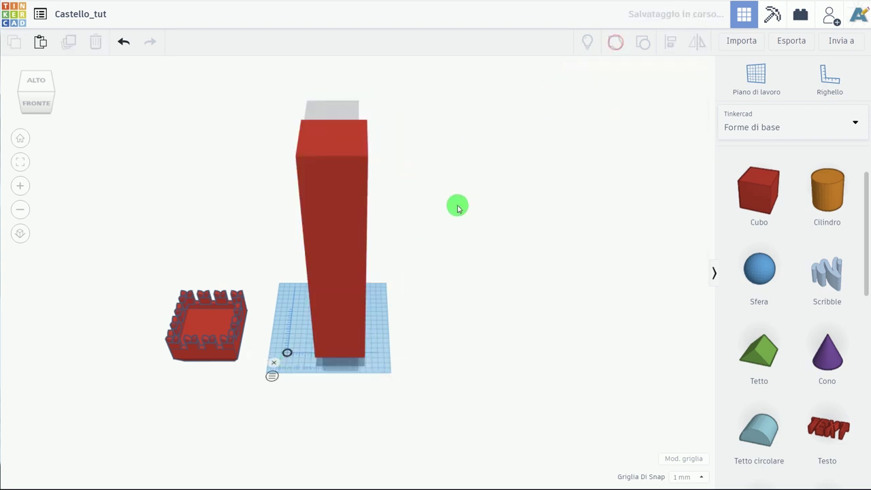
Step: Lower the hollowed tower with its lift arrow until it rests on the workplane
{"action": "mouse_move", "coordinate": [412, 299]}
{"action": "right_mouse_down"}
{"action": "mouse_move", "coordinate": [377, 323]}
{"action": "mouse_move", "coordinate": [408, 270]}
{"action": "mouse_move", "coordinate": [404, 345]}
{"action": "mouse_move", "coordinate": [400, 323]}
{"action": "right_mouse_up"}
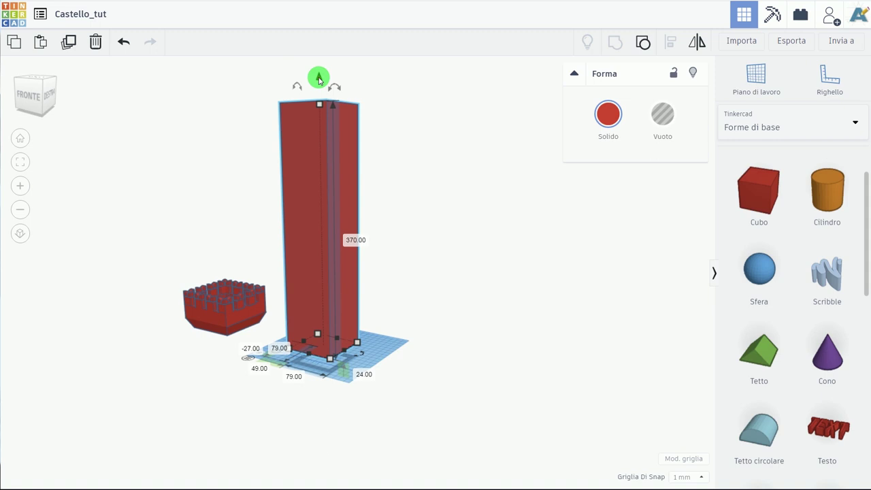
{"action": "left_click_drag", "start_coordinate": [319, 80], "coordinate": [321, 93]}
{"action": "left_click", "coordinate": [385, 120]}
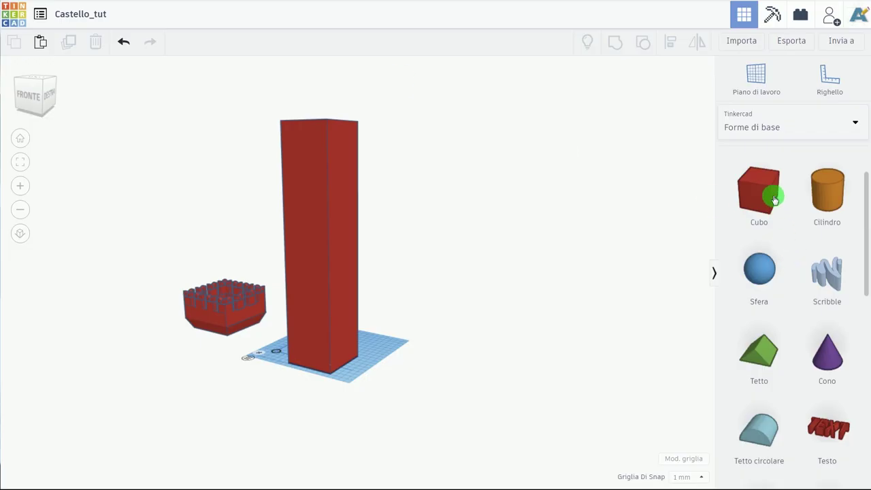
Step: Place the hole cube on the workplane beside the tower
{"action": "scroll", "coordinate": [787, 190], "scroll_direction": "up", "scroll_amount": 2}
{"action": "mouse_move", "coordinate": [777, 202]}
{"action": "left_mouse_down"}
{"action": "mouse_move", "coordinate": [511, 210]}
{"action": "mouse_move", "coordinate": [499, 243]}
{"action": "left_mouse_up"}
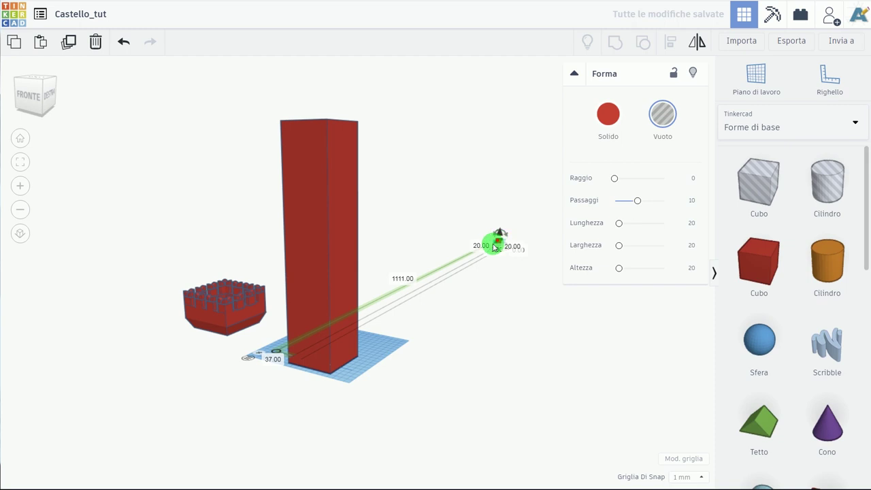
{"action": "left_click_drag", "start_coordinate": [500, 243], "coordinate": [406, 315]}
{"action": "key", "text": "ctrl+z"}
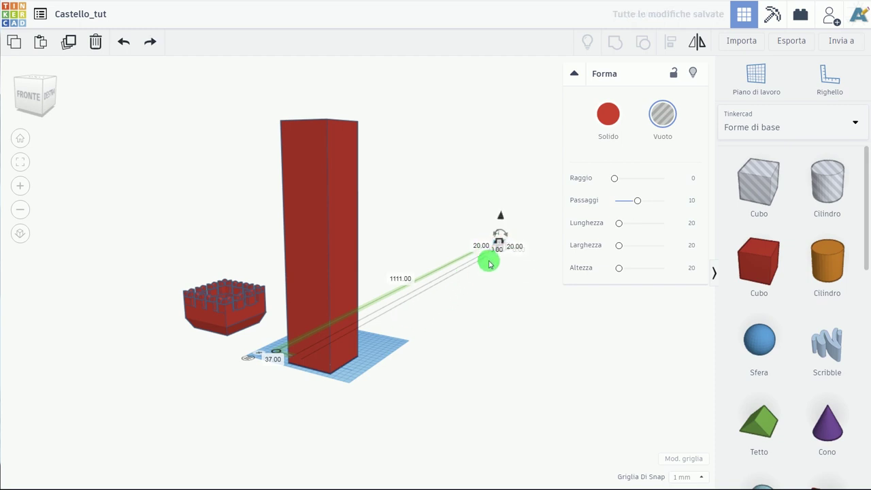
{"action": "scroll", "coordinate": [517, 262], "scroll_direction": "up", "scroll_amount": 3}
{"action": "left_click", "coordinate": [552, 275]}
{"action": "left_click_drag", "start_coordinate": [529, 240], "coordinate": [392, 395]}
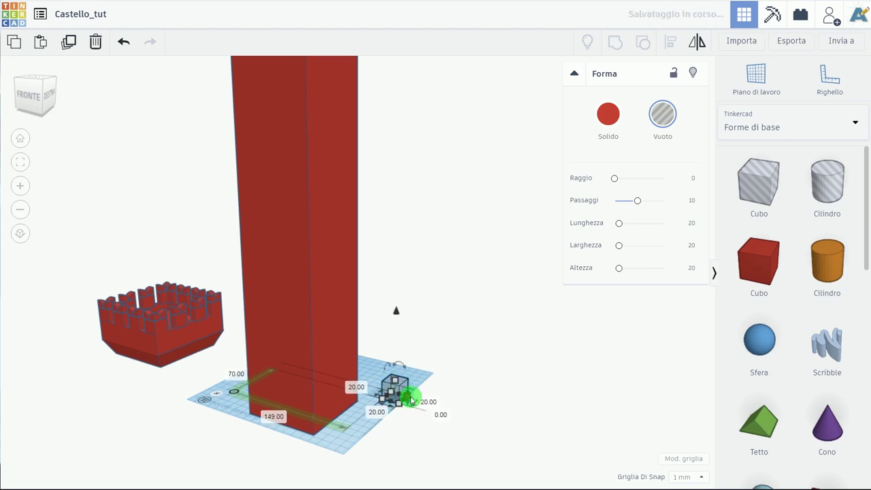
{"action": "right_click_drag", "start_coordinate": [392, 395], "coordinate": [385, 291]}
{"action": "scroll", "coordinate": [385, 291], "scroll_direction": "up", "scroll_amount": 2}
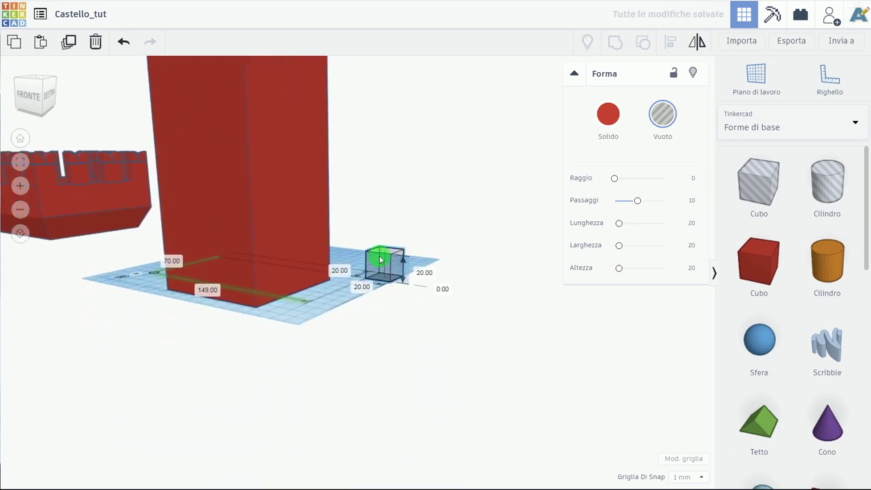
{"action": "scroll", "coordinate": [388, 275], "scroll_direction": "up", "scroll_amount": 3}
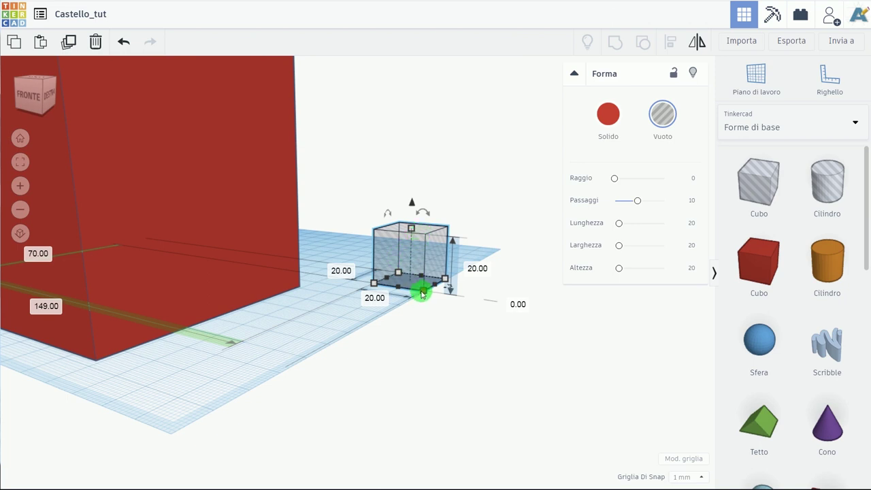
Step: Resize the hole box to 10 wide, 12 on its second side, and 38 long
{"action": "left_click", "coordinate": [375, 299]}
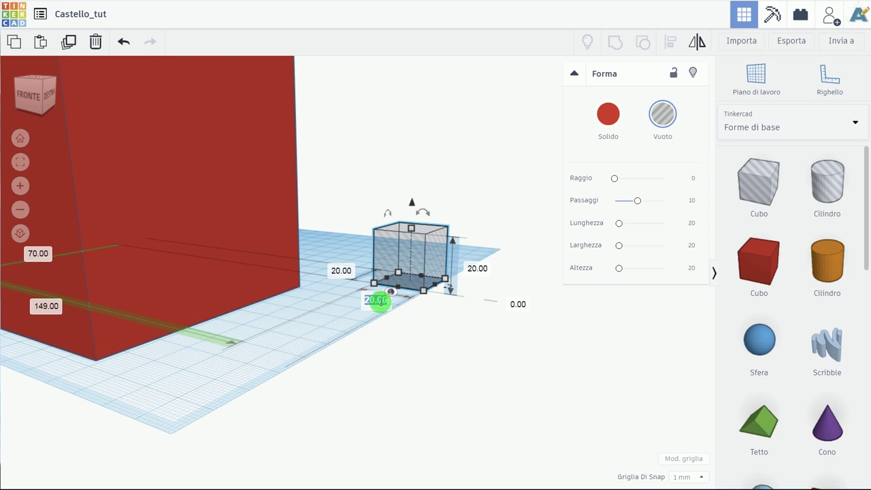
{"action": "type", "text": "10"}
{"action": "key", "text": "Return"}
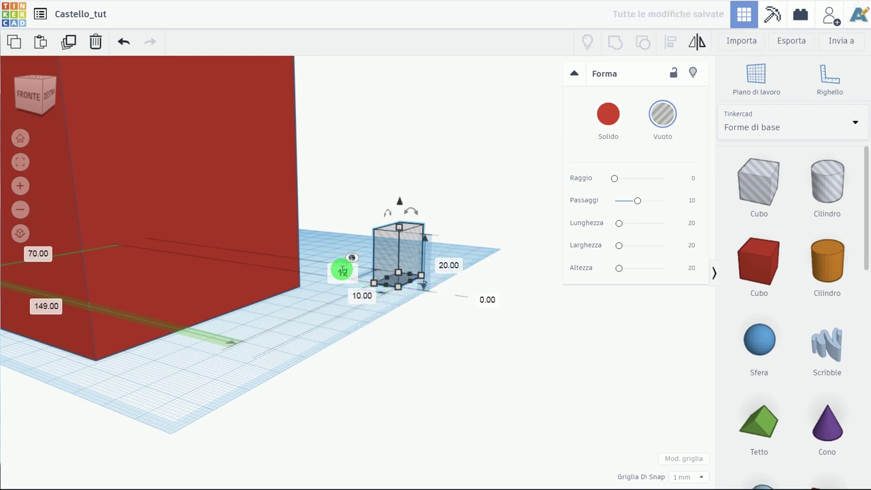
{"action": "key", "text": "Return"}
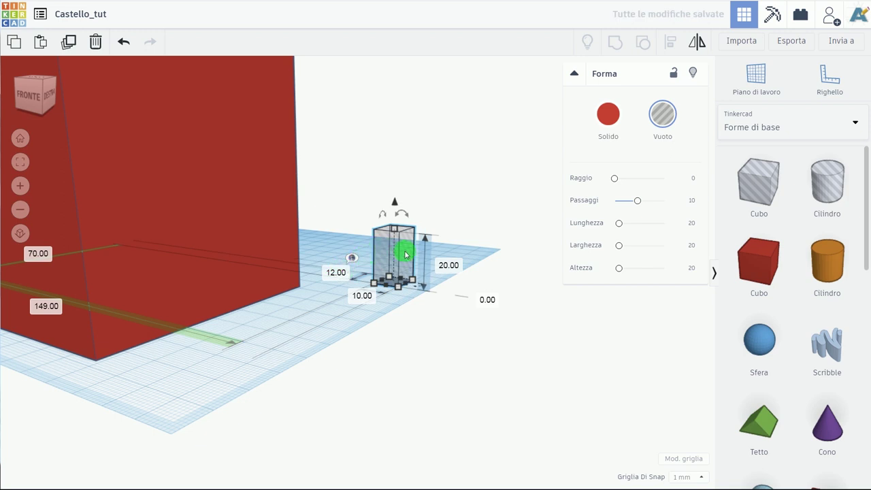
{"action": "mouse_move", "coordinate": [387, 289]}
{"action": "left_mouse_down"}
{"action": "mouse_move", "coordinate": [347, 305]}
{"action": "mouse_move", "coordinate": [358, 309]}
{"action": "left_mouse_up"}
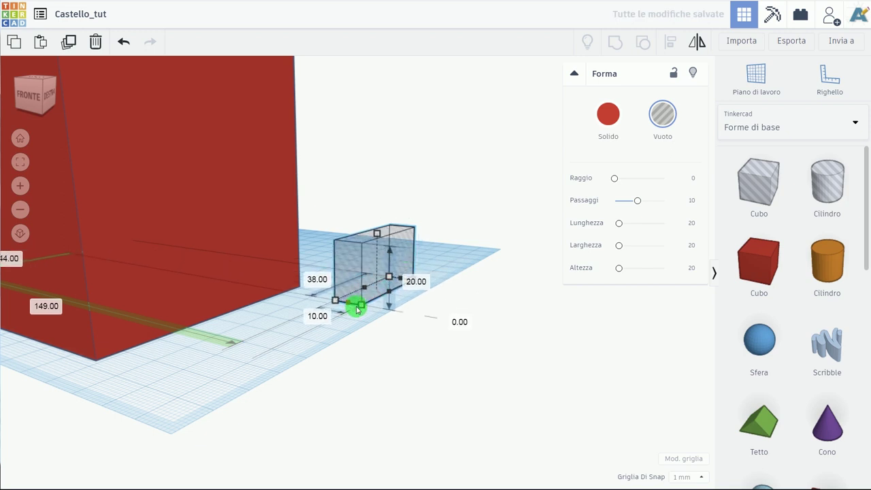
Step: Move the hole box beside the tower's front-left corner
{"action": "mouse_move", "coordinate": [456, 294]}
{"action": "right_mouse_down"}
{"action": "mouse_move", "coordinate": [428, 307]}
{"action": "mouse_move", "coordinate": [419, 291]}
{"action": "right_mouse_up"}
{"action": "mouse_move", "coordinate": [358, 286]}
{"action": "left_mouse_down"}
{"action": "mouse_move", "coordinate": [266, 325]}
{"action": "mouse_move", "coordinate": [136, 322]}
{"action": "mouse_move", "coordinate": [116, 294]}
{"action": "left_mouse_up"}
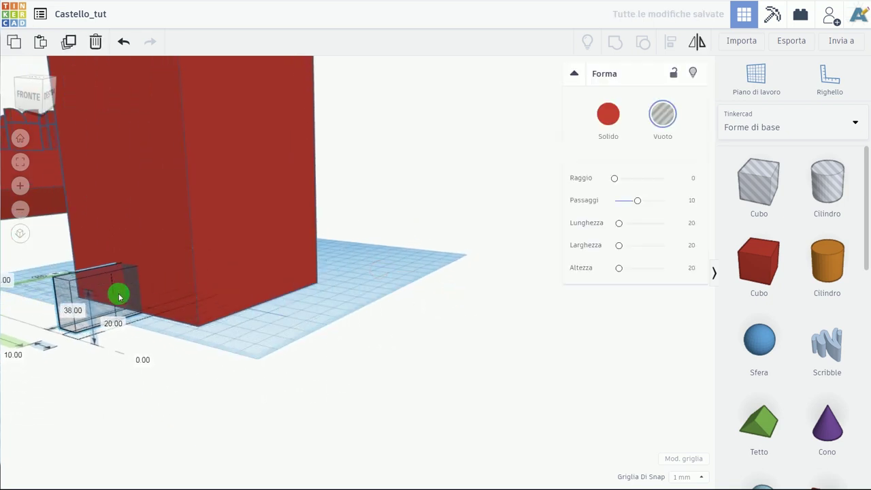
{"action": "left_click", "coordinate": [209, 353]}
{"action": "mouse_move", "coordinate": [219, 393]}
{"action": "left_mouse_down"}
{"action": "mouse_move", "coordinate": [88, 242]}
{"action": "mouse_move", "coordinate": [132, 323]}
{"action": "mouse_move", "coordinate": [105, 304]}
{"action": "left_mouse_up"}
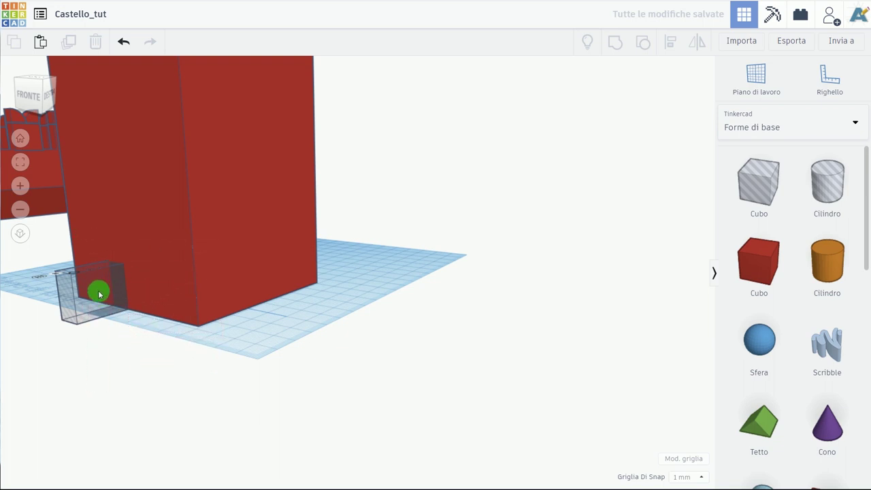
Step: Centre the hole box on the tower with Align and slide it into the front wall
{"action": "mouse_move", "coordinate": [225, 359]}
{"action": "left_mouse_down"}
{"action": "mouse_move", "coordinate": [31, 260]}
{"action": "mouse_move", "coordinate": [52, 283]}
{"action": "left_mouse_up"}
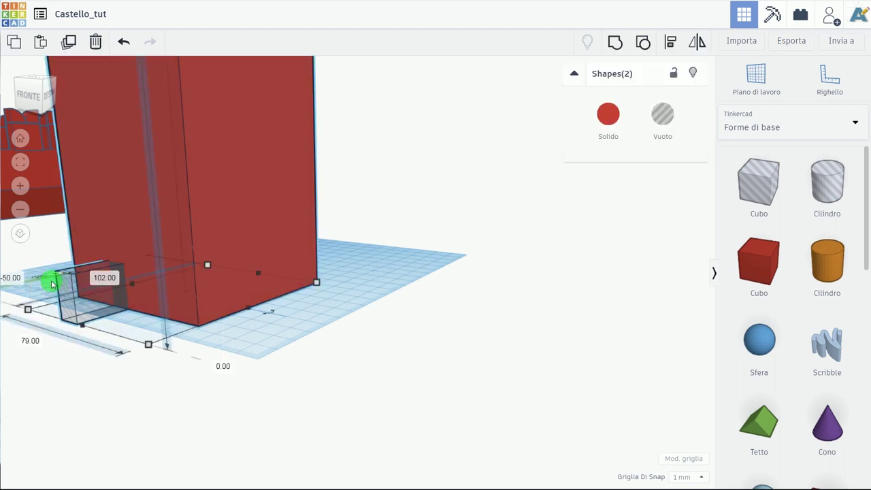
{"action": "left_click", "coordinate": [670, 45]}
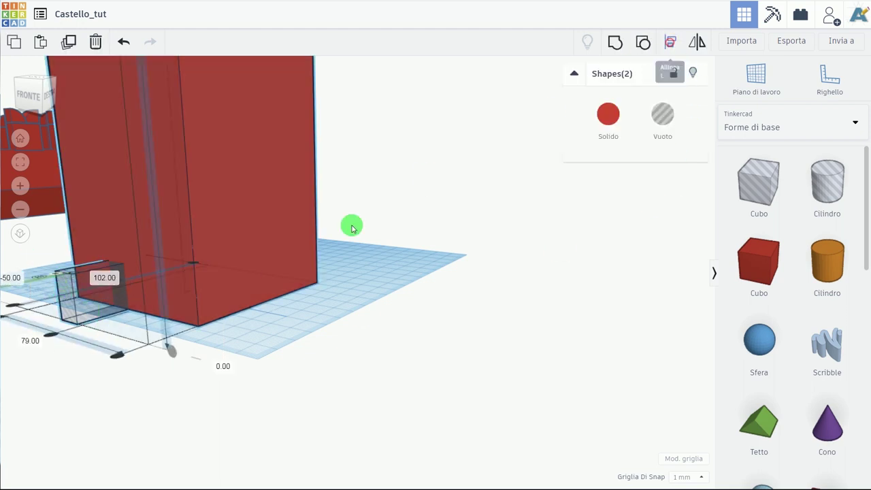
{"action": "left_click", "coordinate": [47, 339]}
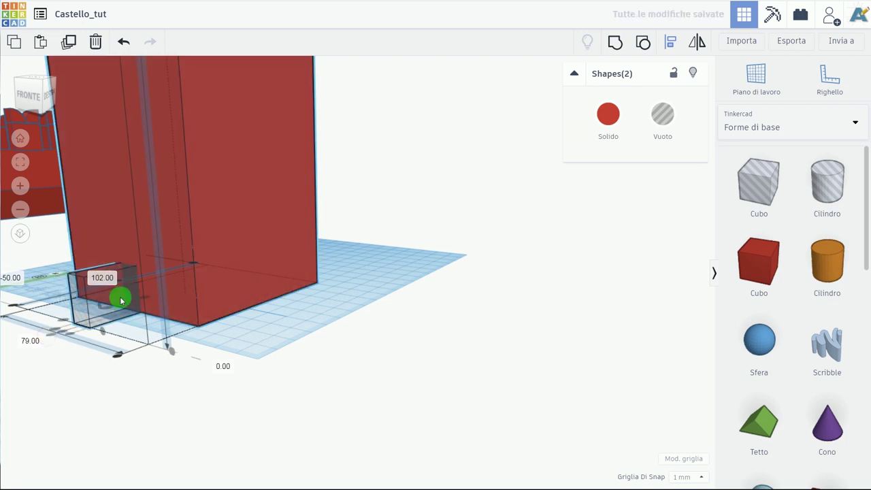
{"action": "left_click", "coordinate": [214, 409]}
{"action": "left_click_drag", "start_coordinate": [101, 297], "coordinate": [131, 292]}
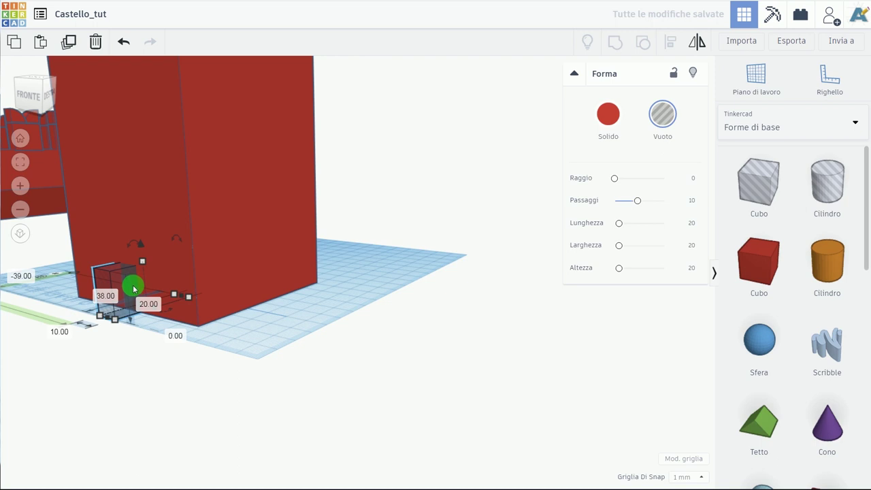
{"action": "left_click", "coordinate": [414, 172]}
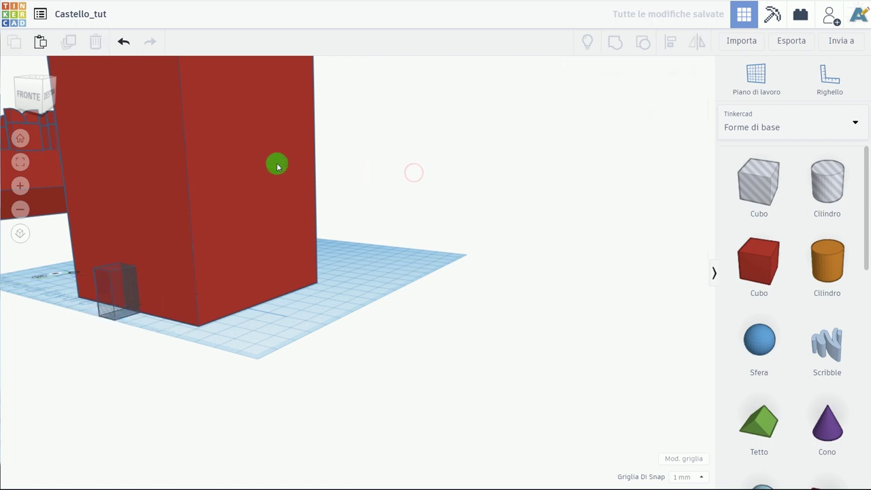
Step: Set the tower's colour to Trasparente
{"action": "left_click", "coordinate": [277, 166]}
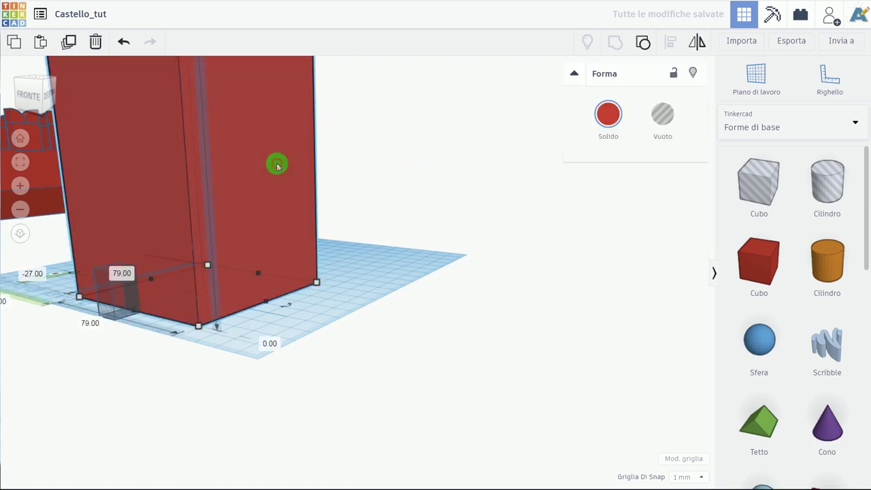
{"action": "left_click", "coordinate": [611, 118]}
{"action": "left_click", "coordinate": [780, 270]}
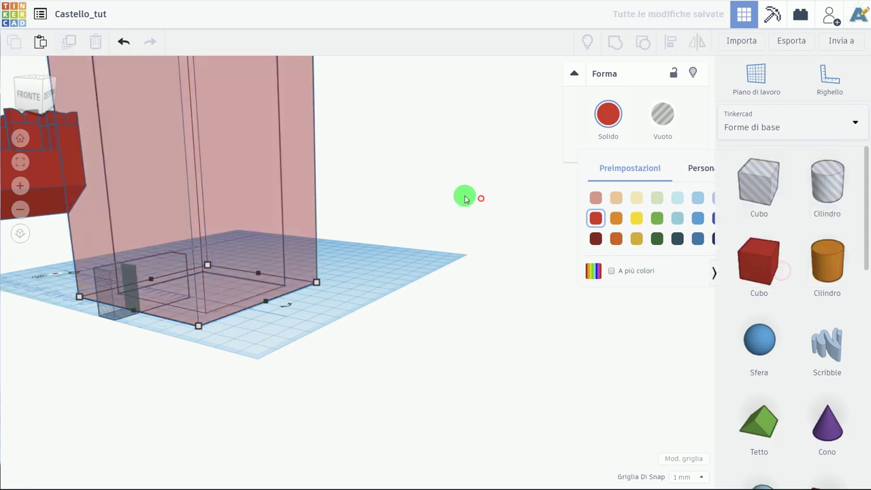
{"action": "left_click", "coordinate": [464, 198]}
{"action": "mouse_move", "coordinate": [390, 225]}
{"action": "right_mouse_down"}
{"action": "mouse_move", "coordinate": [313, 179]}
{"action": "mouse_move", "coordinate": [317, 238]}
{"action": "right_mouse_up"}
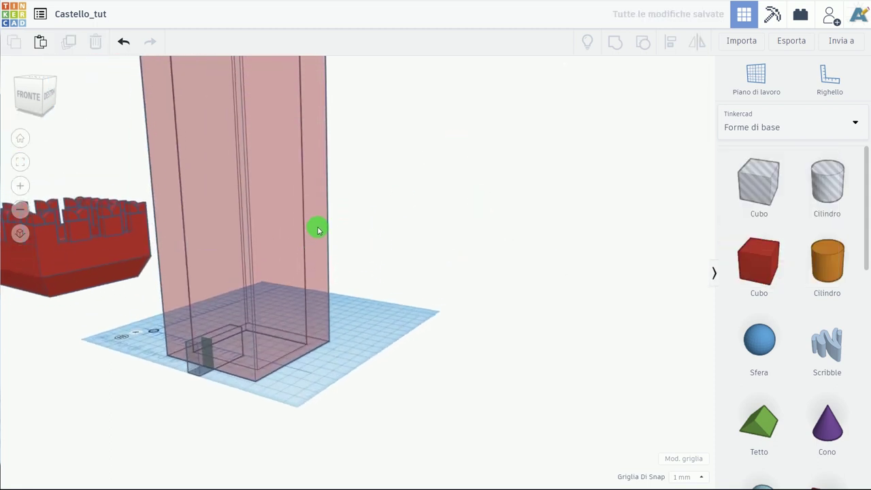
Step: Lift the small hole box to an elevation of 330 near the tower's top
{"action": "left_click", "coordinate": [196, 353]}
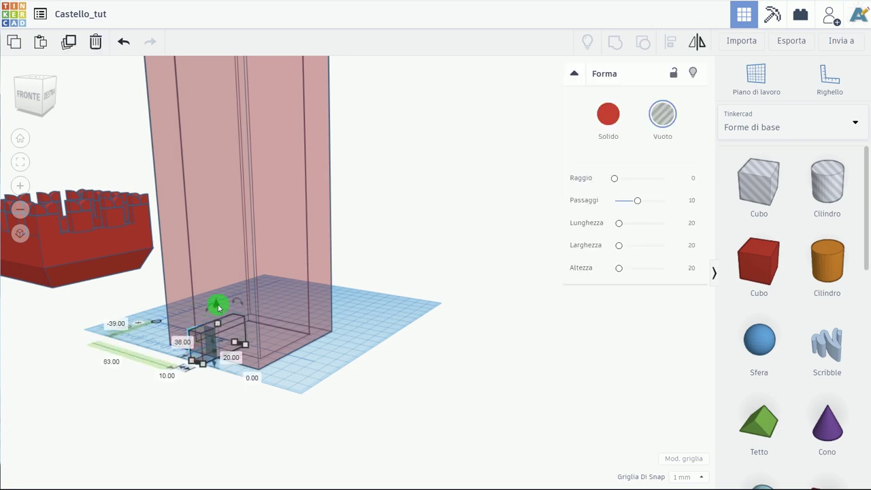
{"action": "scroll", "coordinate": [218, 312], "scroll_direction": "down", "scroll_amount": 2}
{"action": "scroll", "coordinate": [234, 315], "scroll_direction": "down", "scroll_amount": 1}
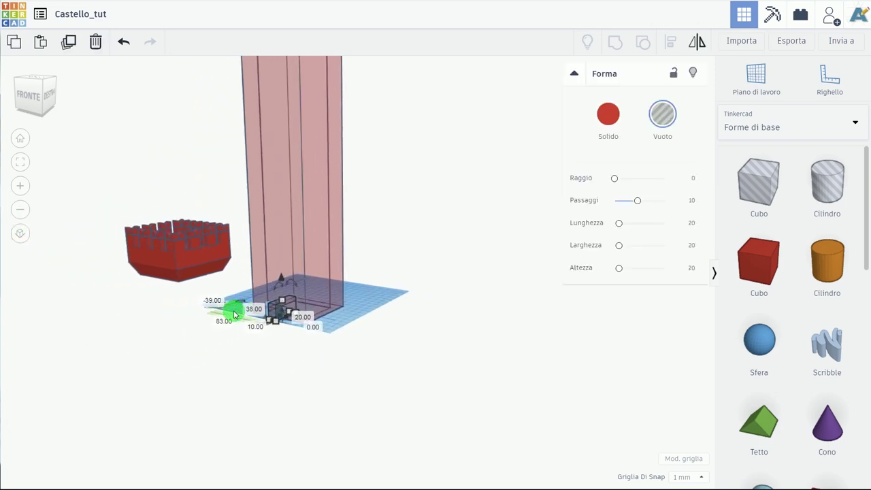
{"action": "scroll", "coordinate": [288, 358], "scroll_direction": "down", "scroll_amount": 2}
{"action": "key", "text": "ctrl+z"}
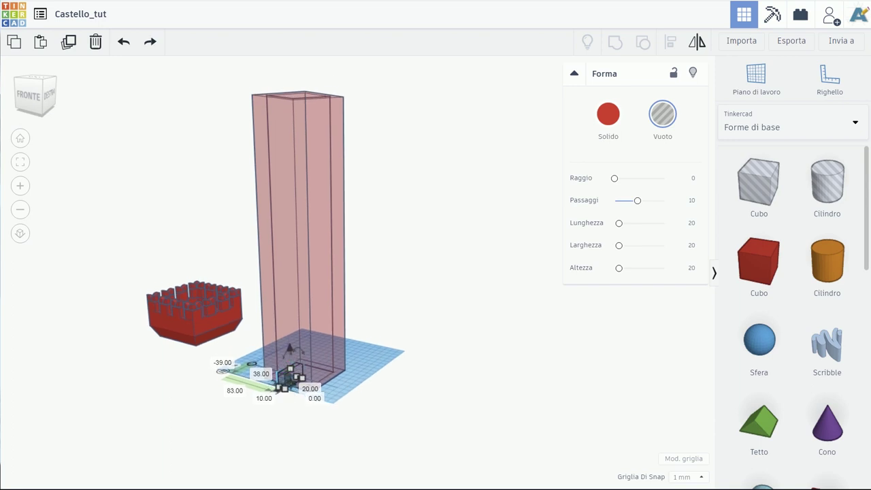
{"action": "left_click_drag", "start_coordinate": [291, 352], "coordinate": [295, 238]}
{"action": "type", "text": "330"}
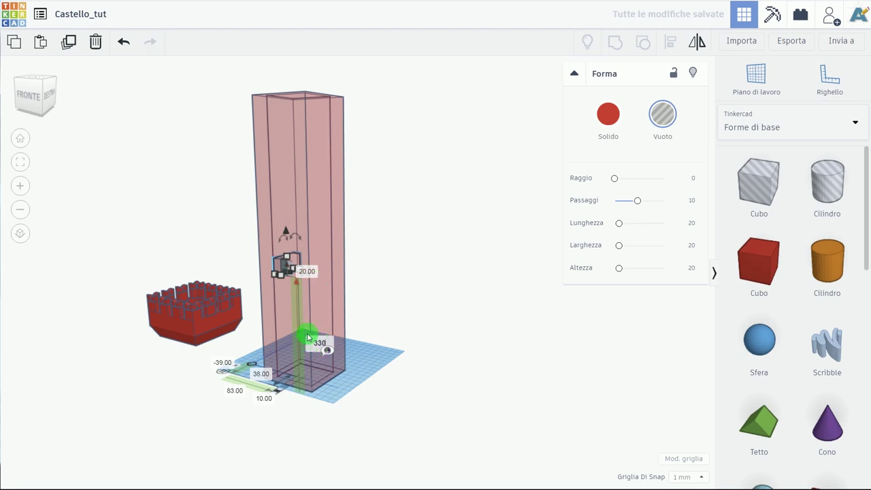
{"action": "key", "text": "Return"}
{"action": "left_click", "coordinate": [389, 215]}
{"action": "mouse_move", "coordinate": [233, 167]}
{"action": "middle_mouse_down"}
{"action": "mouse_move", "coordinate": [249, 321]}
{"action": "mouse_move", "coordinate": [233, 255]}
{"action": "middle_mouse_up"}
{"action": "scroll", "coordinate": [239, 231], "scroll_direction": "down", "scroll_amount": 2}
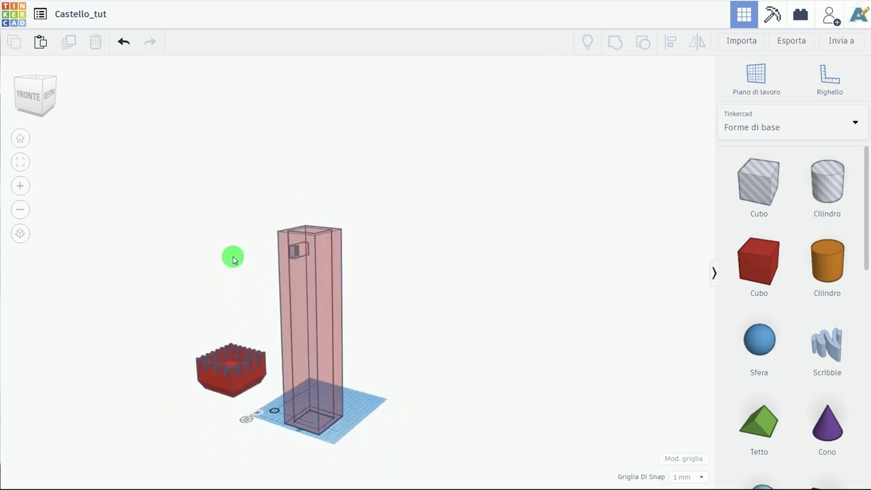
Step: Switch to a straight top-down orthographic view zoomed in on the tower
{"action": "mouse_move", "coordinate": [243, 293]}
{"action": "right_mouse_down"}
{"action": "mouse_move", "coordinate": [264, 323]}
{"action": "mouse_move", "coordinate": [326, 354]}
{"action": "right_mouse_up"}
{"action": "scroll", "coordinate": [328, 352], "scroll_direction": "up", "scroll_amount": 3}
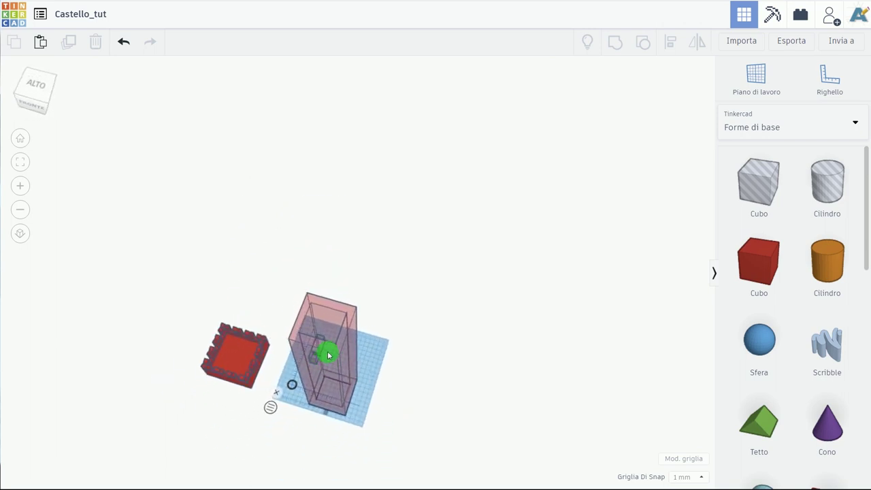
{"action": "scroll", "coordinate": [320, 361], "scroll_direction": "up", "scroll_amount": 3}
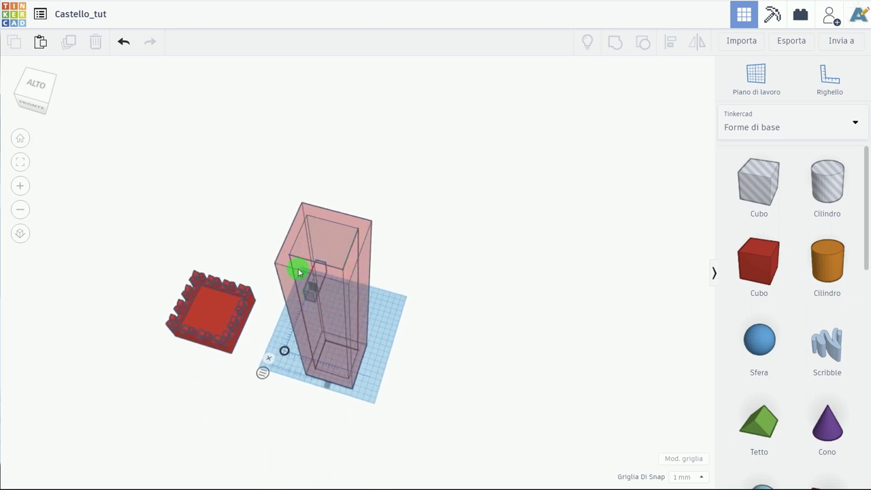
{"action": "mouse_move", "coordinate": [298, 272]}
{"action": "right_mouse_down"}
{"action": "mouse_move", "coordinate": [367, 297]}
{"action": "mouse_move", "coordinate": [301, 315]}
{"action": "mouse_move", "coordinate": [281, 311]}
{"action": "mouse_move", "coordinate": [278, 321]}
{"action": "mouse_move", "coordinate": [6, 197]}
{"action": "right_mouse_up"}
{"action": "left_click", "coordinate": [35, 93]}
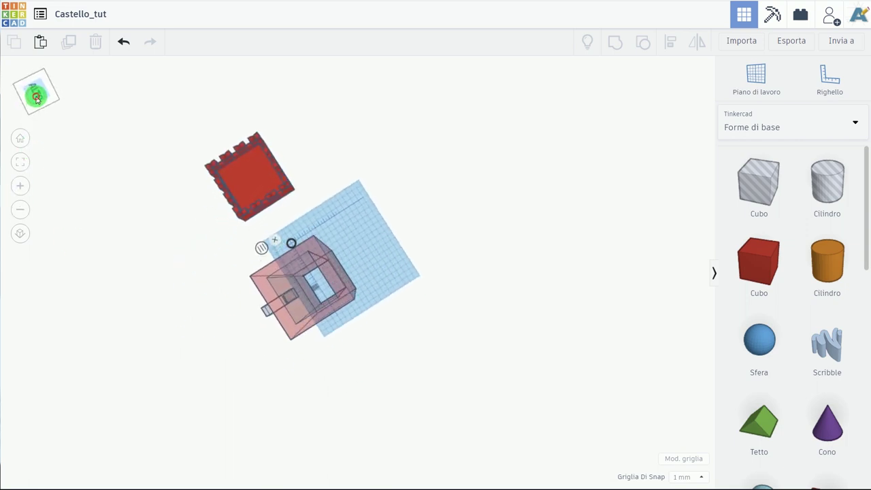
{"action": "left_click", "coordinate": [36, 97]}
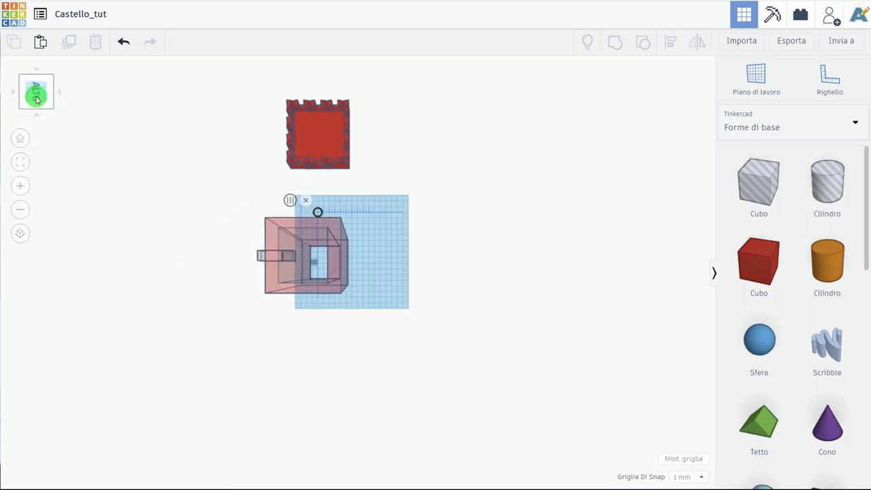
{"action": "left_click", "coordinate": [17, 236]}
{"action": "scroll", "coordinate": [334, 272], "scroll_direction": "up", "scroll_amount": 5}
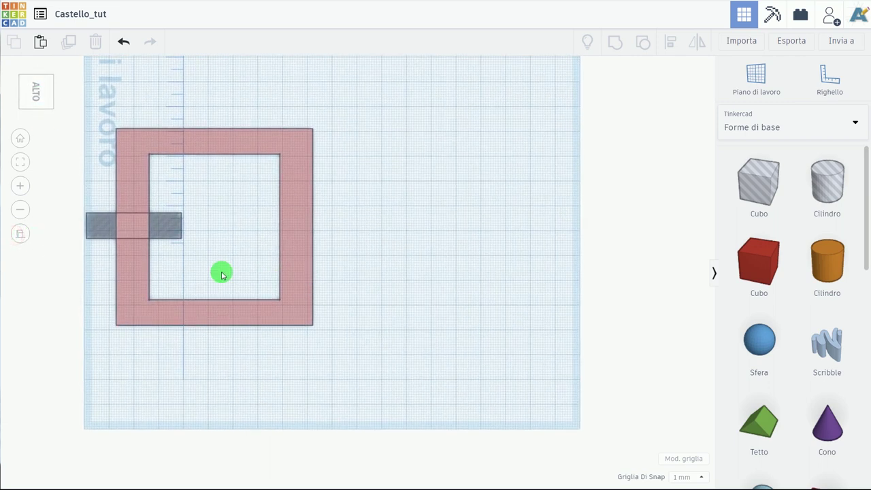
Step: Copy the left-wall hole box across to the right wall
{"action": "left_click", "coordinate": [172, 228]}
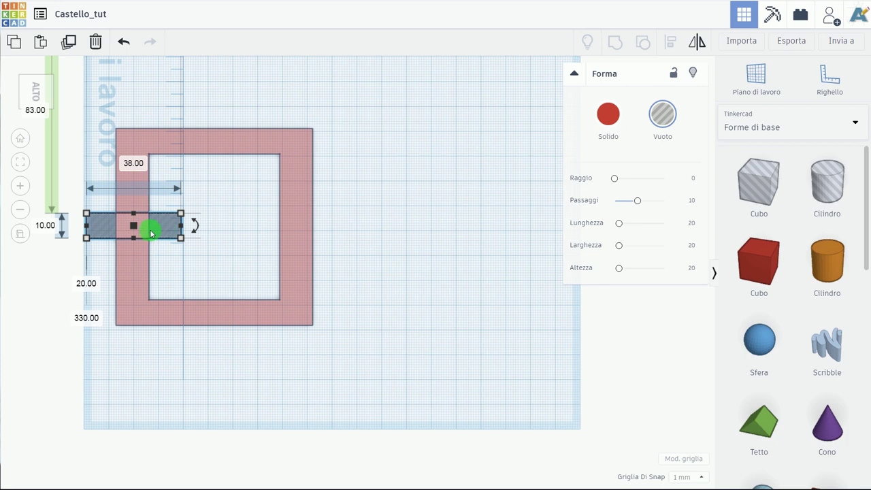
{"action": "left_click_drag", "start_coordinate": [158, 228], "coordinate": [324, 227], "text": "alt"}
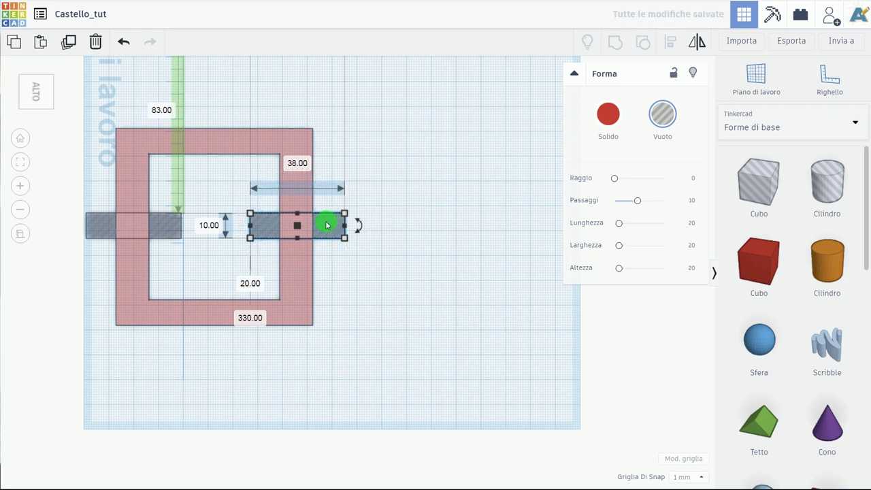
{"action": "left_click", "coordinate": [327, 226]}
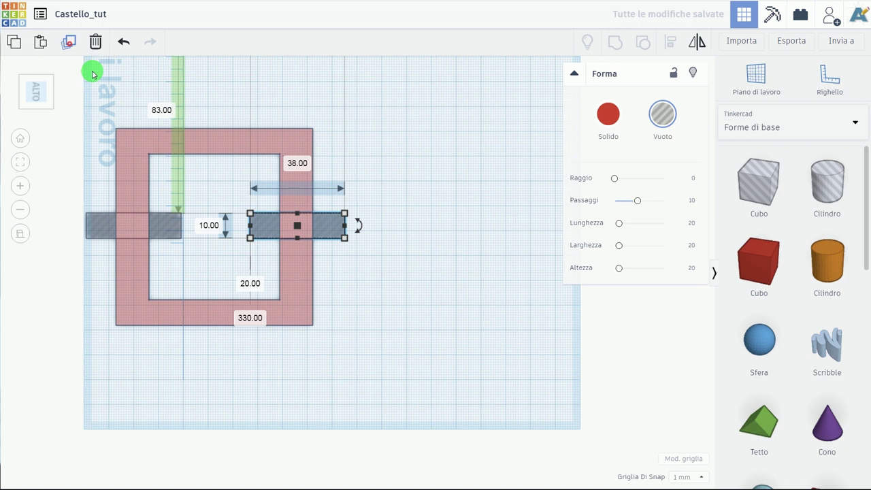
Step: Lay a rotated copy across the bottom wall, then select the wall with both side holes
{"action": "mouse_move", "coordinate": [322, 234]}
{"action": "left_mouse_down"}
{"action": "mouse_move", "coordinate": [417, 276]}
{"action": "mouse_move", "coordinate": [359, 329]}
{"action": "mouse_move", "coordinate": [350, 259]}
{"action": "left_mouse_up"}
{"action": "left_click_drag", "start_coordinate": [349, 259], "coordinate": [206, 302]}
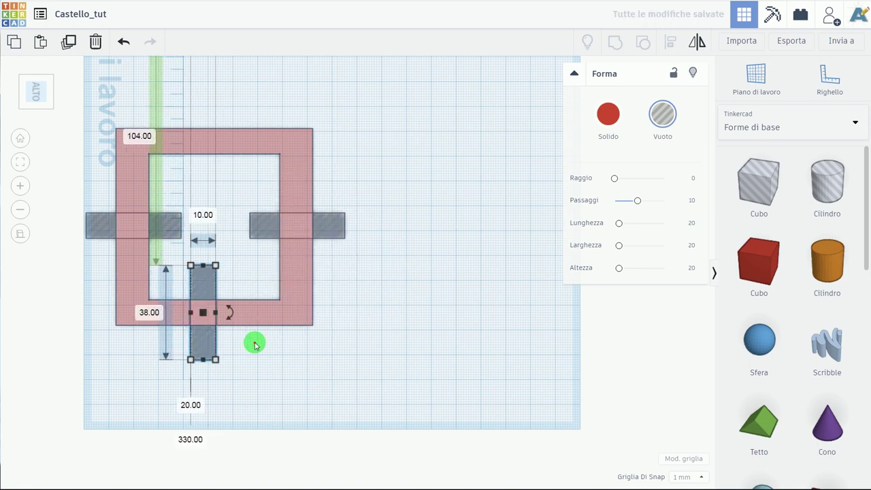
{"action": "left_click", "coordinate": [252, 343]}
{"action": "mouse_move", "coordinate": [203, 340]}
{"action": "left_mouse_down"}
{"action": "mouse_move", "coordinate": [224, 340]}
{"action": "mouse_move", "coordinate": [210, 341]}
{"action": "left_mouse_up"}
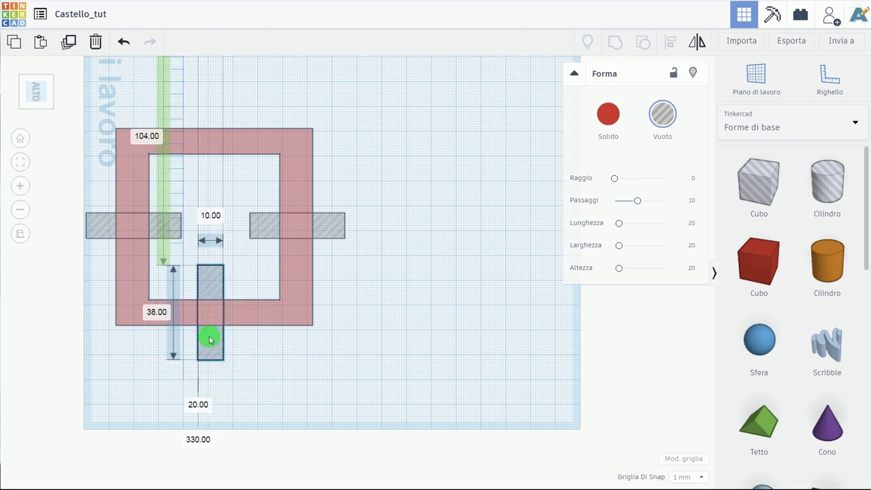
{"action": "left_click", "coordinate": [415, 176]}
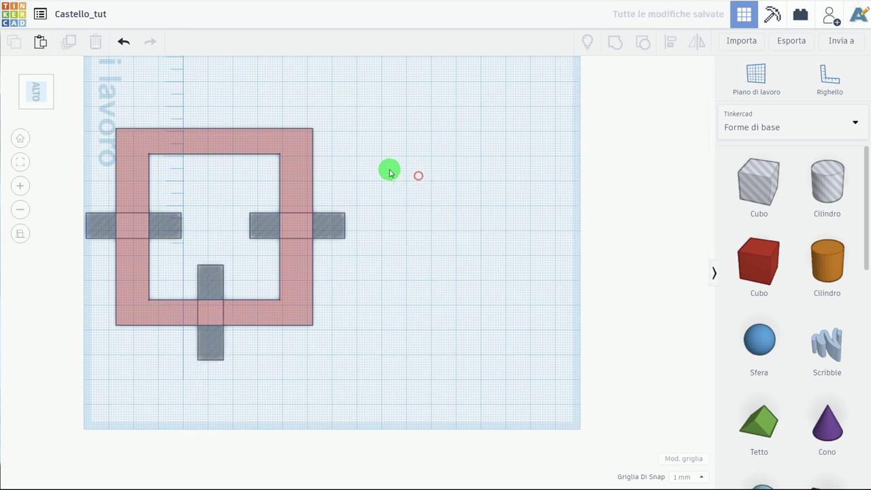
{"action": "left_click_drag", "start_coordinate": [200, 235], "coordinate": [104, 247]}
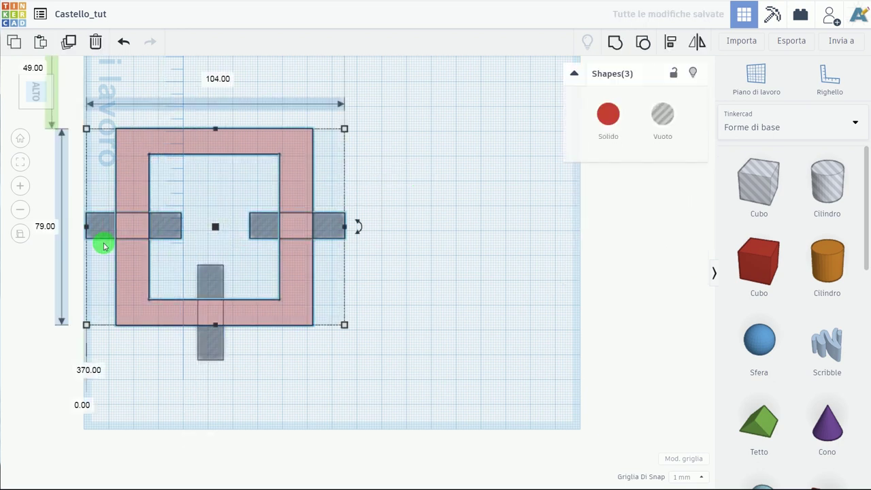
Step: Group the wall with the two side holes, then select the remaining hole with the wall
{"action": "left_click", "coordinate": [614, 45]}
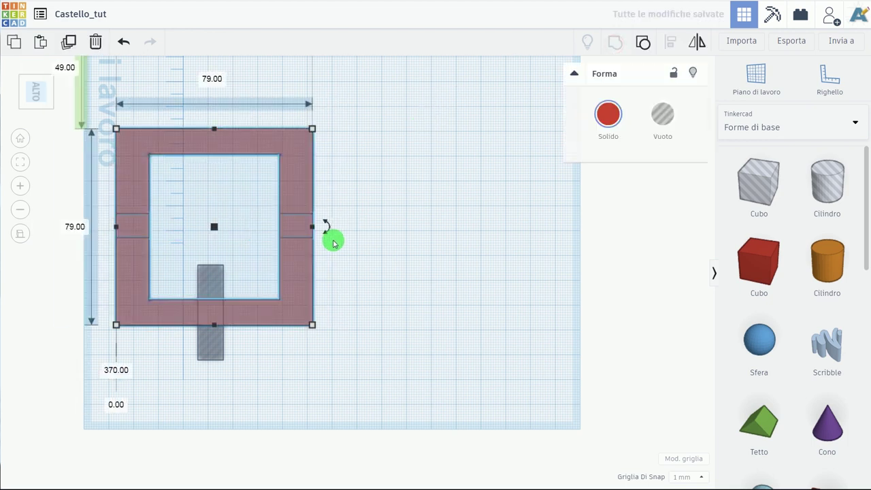
{"action": "left_click", "coordinate": [340, 242]}
{"action": "left_click", "coordinate": [209, 354]}
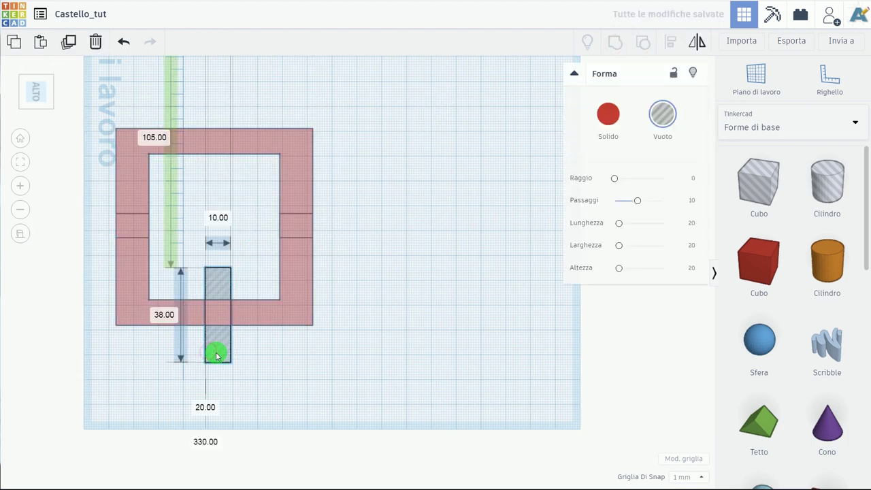
{"action": "mouse_move", "coordinate": [347, 351]}
{"action": "left_mouse_down"}
{"action": "mouse_move", "coordinate": [136, 323]}
{"action": "mouse_move", "coordinate": [97, 268]}
{"action": "mouse_move", "coordinate": [220, 272]}
{"action": "left_mouse_up"}
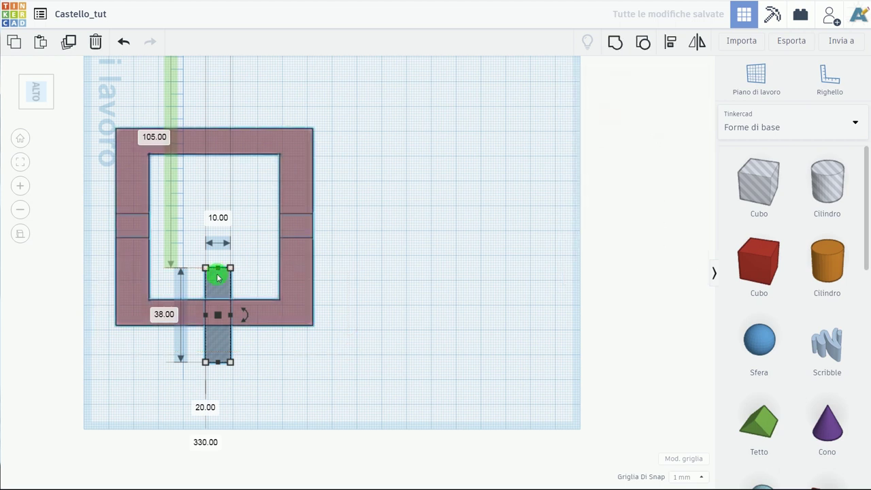
Step: Centre the remaining hole box horizontally on the wall and view the tower tilted
{"action": "left_click", "coordinate": [696, 43]}
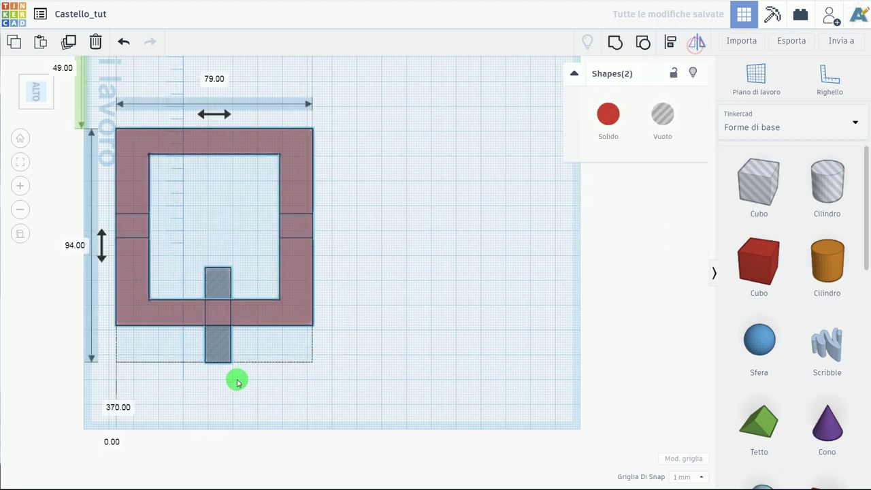
{"action": "left_click", "coordinate": [668, 45]}
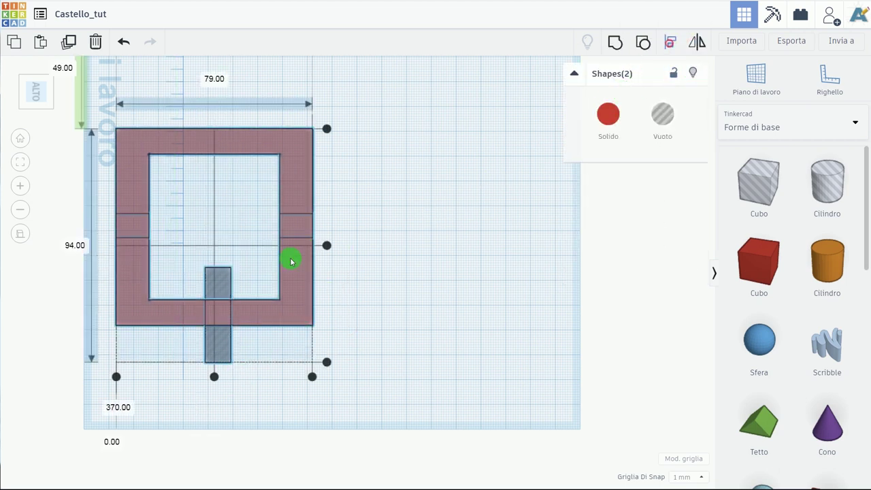
{"action": "left_click", "coordinate": [213, 379]}
{"action": "left_click", "coordinate": [363, 308]}
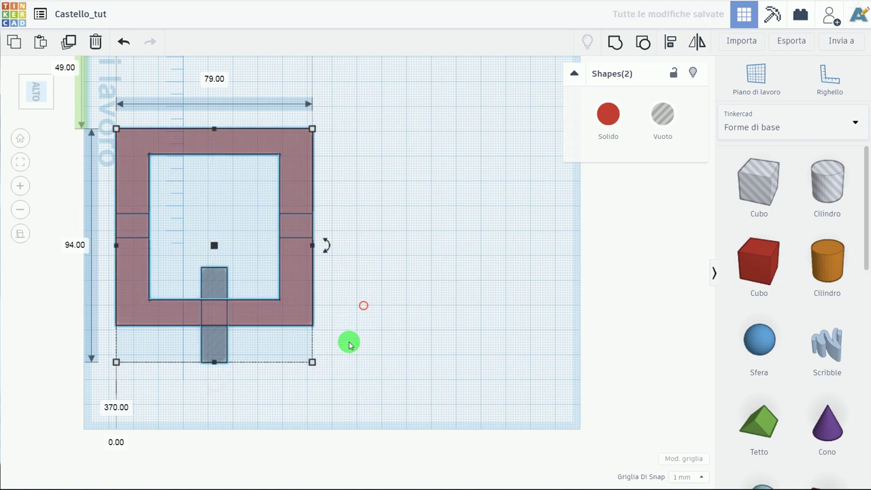
{"action": "left_click", "coordinate": [361, 370]}
{"action": "mouse_move", "coordinate": [354, 374]}
{"action": "right_mouse_down"}
{"action": "mouse_move", "coordinate": [345, 321]}
{"action": "mouse_move", "coordinate": [344, 345]}
{"action": "mouse_move", "coordinate": [366, 316]}
{"action": "right_mouse_up"}
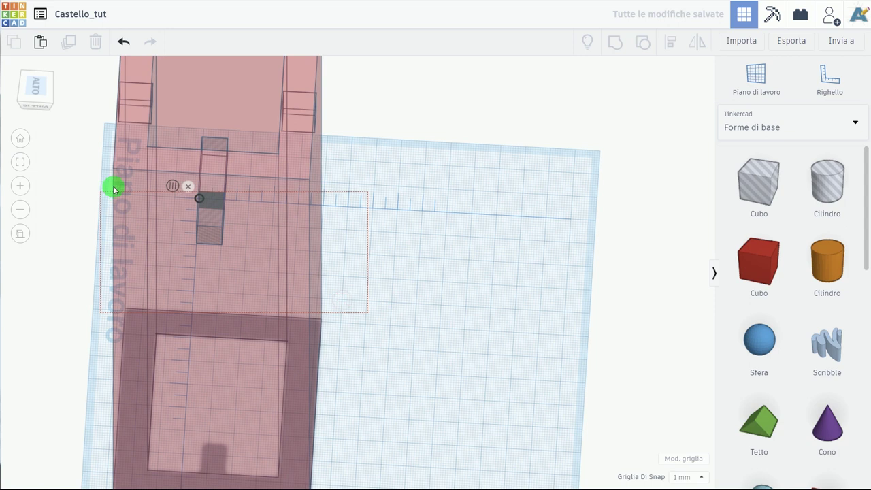
Step: Group the tower wall with the last hole box to cut its opening, then orbit to check the result
{"action": "left_click_drag", "start_coordinate": [133, 209], "coordinate": [113, 186]}
{"action": "left_click", "coordinate": [642, 42]}
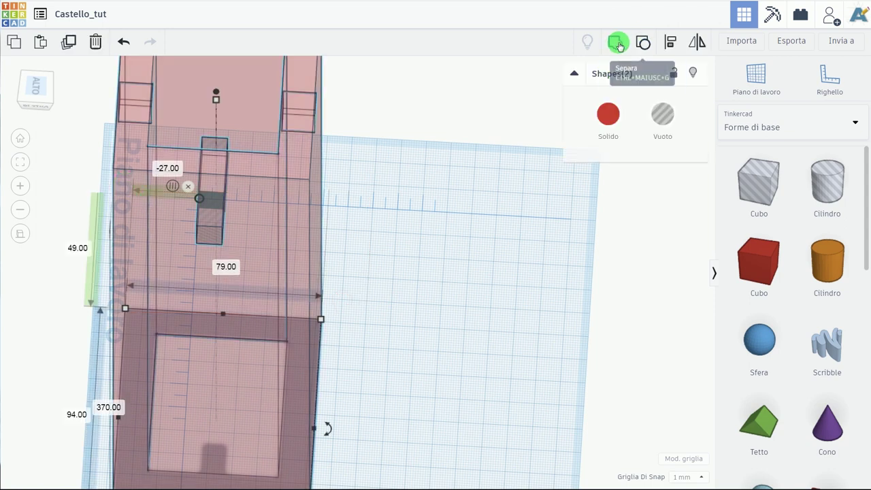
{"action": "left_click", "coordinate": [462, 158]}
{"action": "mouse_move", "coordinate": [398, 207]}
{"action": "right_mouse_down"}
{"action": "mouse_move", "coordinate": [436, 159]}
{"action": "mouse_move", "coordinate": [417, 189]}
{"action": "mouse_move", "coordinate": [342, 229]}
{"action": "right_mouse_up"}
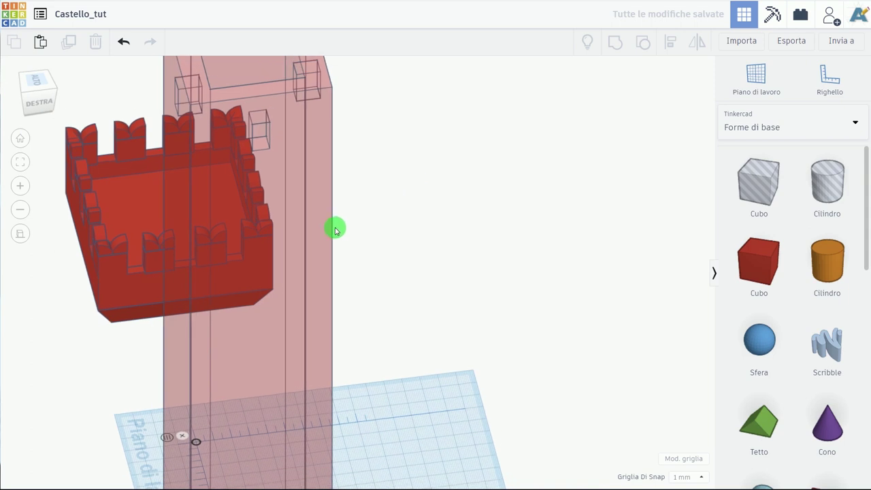
{"action": "scroll", "coordinate": [335, 229], "scroll_direction": "down", "scroll_amount": 2}
{"action": "scroll", "coordinate": [351, 260], "scroll_direction": "down", "scroll_amount": 1}
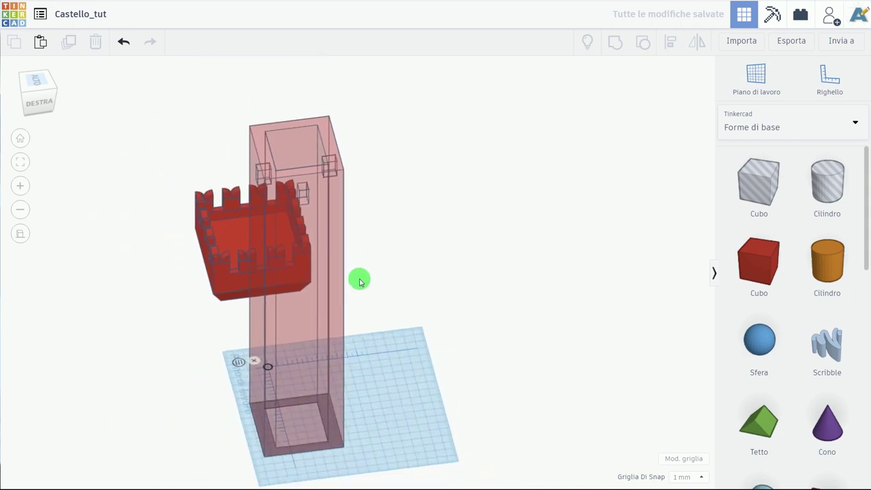
{"action": "mouse_move", "coordinate": [358, 278]}
{"action": "right_mouse_down"}
{"action": "mouse_move", "coordinate": [356, 254]}
{"action": "mouse_move", "coordinate": [260, 272]}
{"action": "mouse_move", "coordinate": [179, 245]}
{"action": "mouse_move", "coordinate": [198, 254]}
{"action": "mouse_move", "coordinate": [574, 291]}
{"action": "mouse_move", "coordinate": [602, 265]}
{"action": "mouse_move", "coordinate": [361, 303]}
{"action": "mouse_move", "coordinate": [352, 276]}
{"action": "mouse_move", "coordinate": [274, 286]}
{"action": "mouse_move", "coordinate": [293, 284]}
{"action": "mouse_move", "coordinate": [443, 347]}
{"action": "mouse_move", "coordinate": [399, 333]}
{"action": "mouse_move", "coordinate": [433, 276]}
{"action": "mouse_move", "coordinate": [356, 295]}
{"action": "mouse_move", "coordinate": [349, 309]}
{"action": "right_mouse_up"}
{"action": "right_click_drag", "start_coordinate": [352, 389], "coordinate": [369, 311]}
{"action": "scroll", "coordinate": [304, 416], "scroll_direction": "up", "scroll_amount": 3}
{"action": "mouse_move", "coordinate": [308, 423]}
{"action": "middle_mouse_down"}
{"action": "mouse_move", "coordinate": [340, 324]}
{"action": "mouse_move", "coordinate": [365, 306]}
{"action": "middle_mouse_up"}
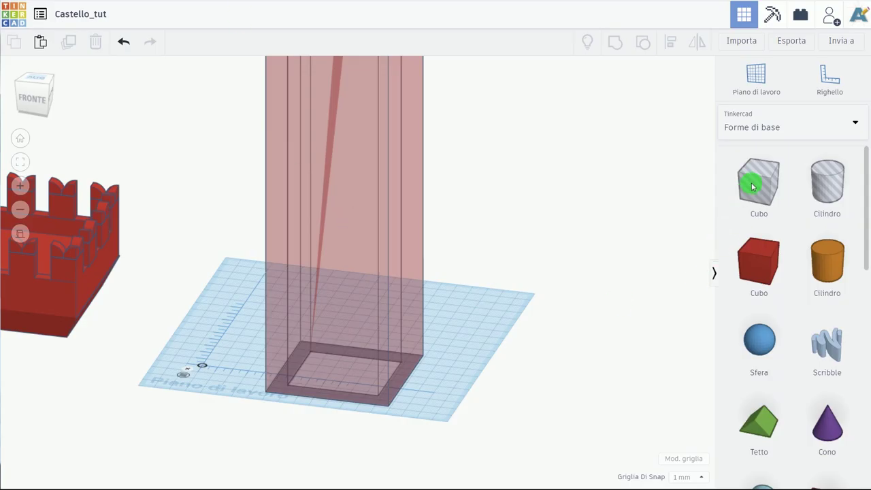
{"action": "left_click", "coordinate": [752, 186]}
Step: Add a 10 × 79 × 18 box hole, rotated 90° and elevated 10
{"action": "left_click", "coordinate": [524, 260]}
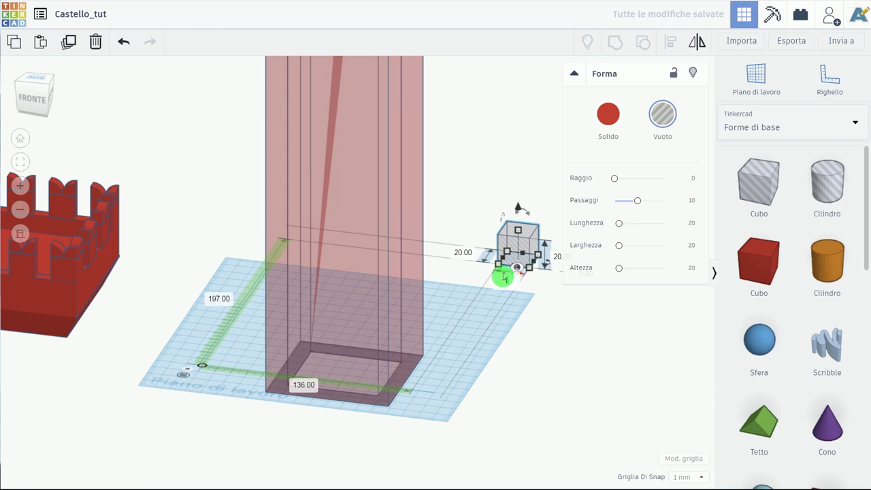
{"action": "left_click_drag", "start_coordinate": [499, 272], "coordinate": [480, 255]}
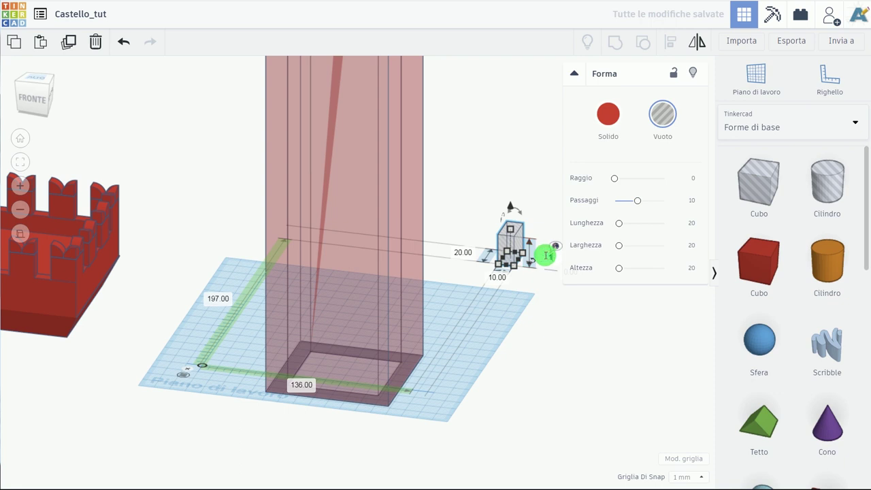
{"action": "left_click_drag", "start_coordinate": [549, 259], "coordinate": [538, 256]}
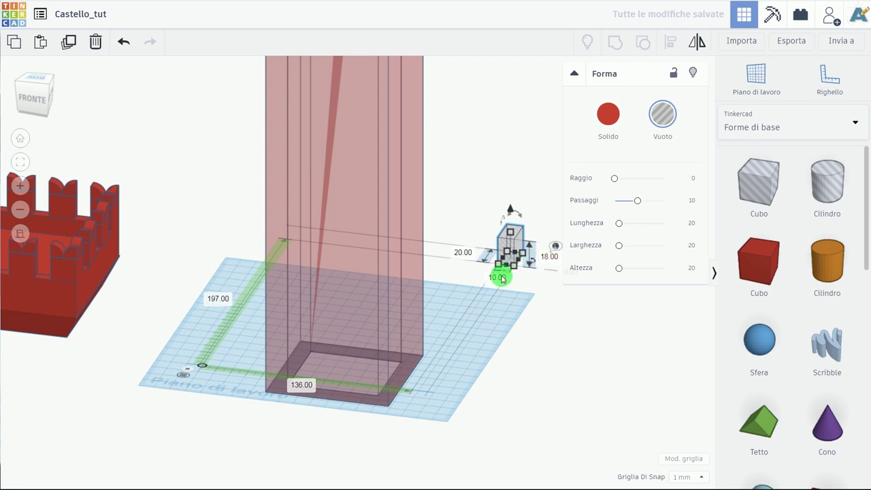
{"action": "left_click_drag", "start_coordinate": [484, 303], "coordinate": [497, 306]}
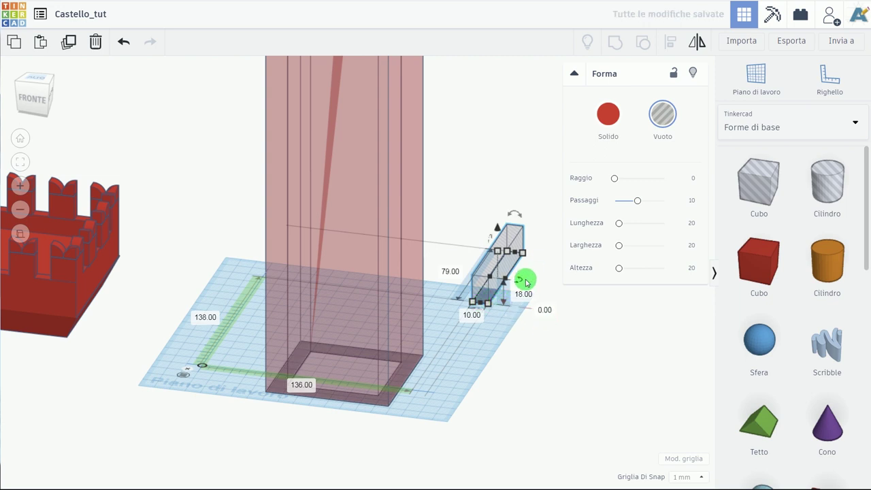
{"action": "left_click_drag", "start_coordinate": [521, 278], "coordinate": [476, 307]}
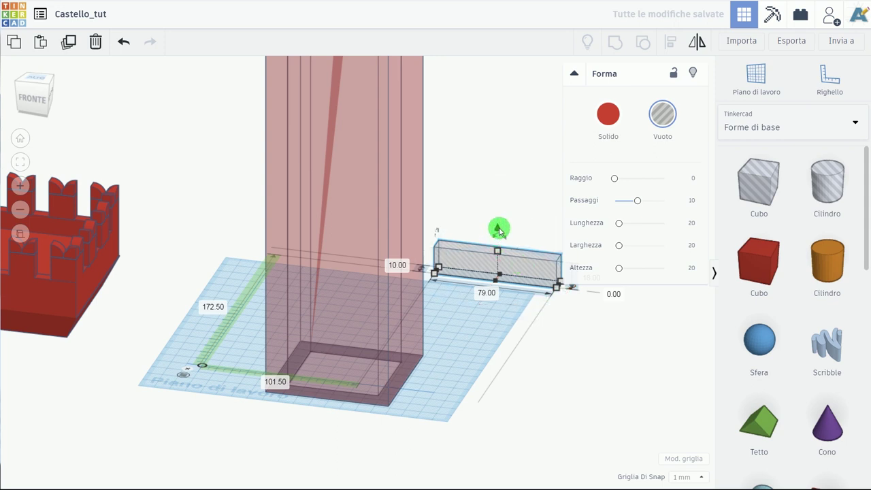
{"action": "left_click_drag", "start_coordinate": [499, 231], "coordinate": [498, 211]}
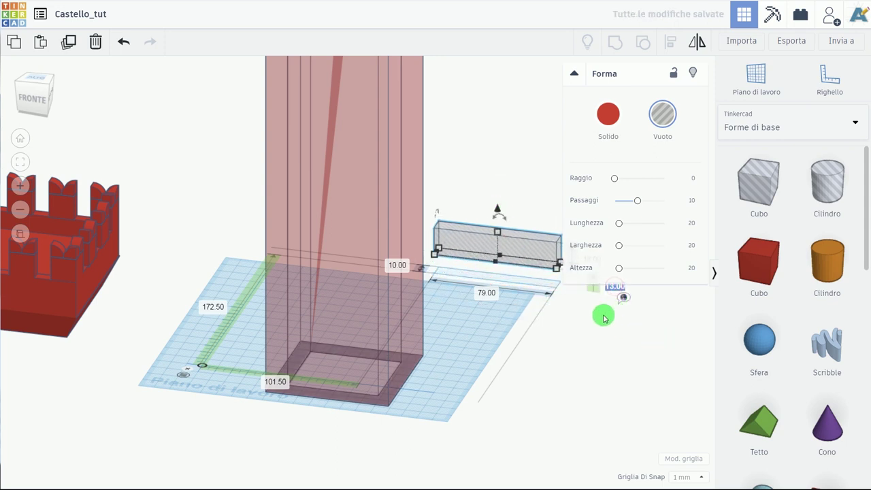
{"action": "type", "text": "10"}
{"action": "key", "text": "Return"}
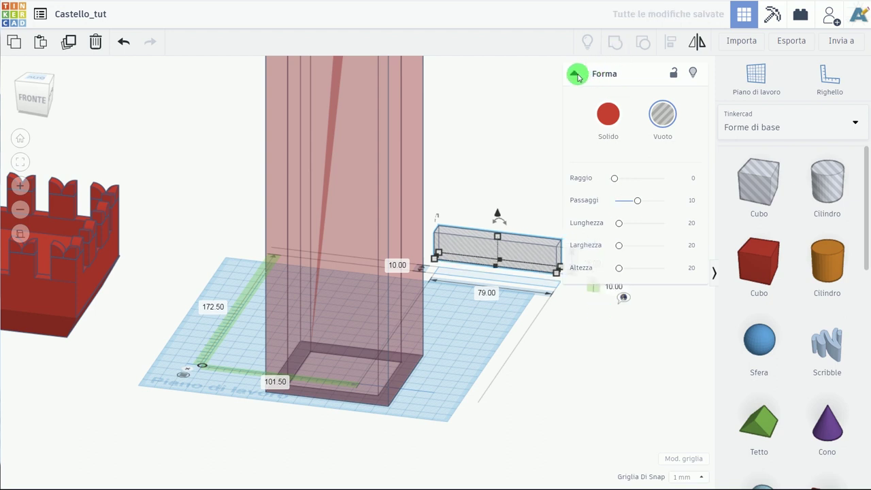
Step: Centre the hole bar on the wall in top view and group them to cut the door
{"action": "left_click", "coordinate": [575, 73]}
{"action": "mouse_move", "coordinate": [544, 256]}
{"action": "left_mouse_down"}
{"action": "mouse_move", "coordinate": [498, 349]}
{"action": "mouse_move", "coordinate": [474, 368]}
{"action": "mouse_move", "coordinate": [451, 358]}
{"action": "mouse_move", "coordinate": [436, 364]}
{"action": "left_mouse_up"}
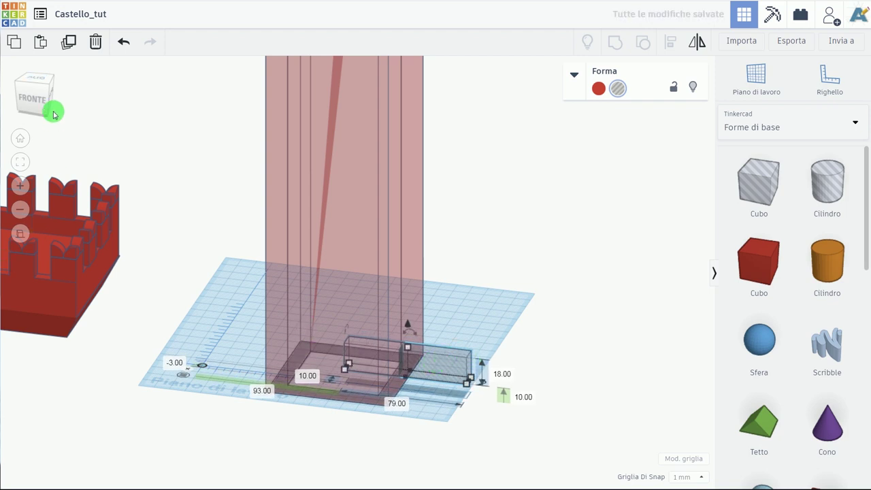
{"action": "left_click", "coordinate": [39, 81]}
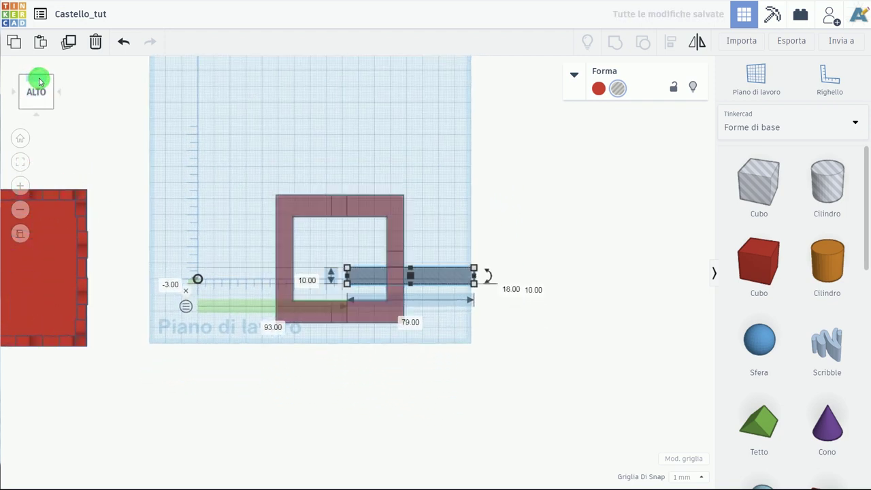
{"action": "left_click", "coordinate": [484, 157]}
{"action": "mouse_move", "coordinate": [419, 160]}
{"action": "left_mouse_down"}
{"action": "mouse_move", "coordinate": [393, 278]}
{"action": "mouse_move", "coordinate": [378, 292]}
{"action": "left_mouse_up"}
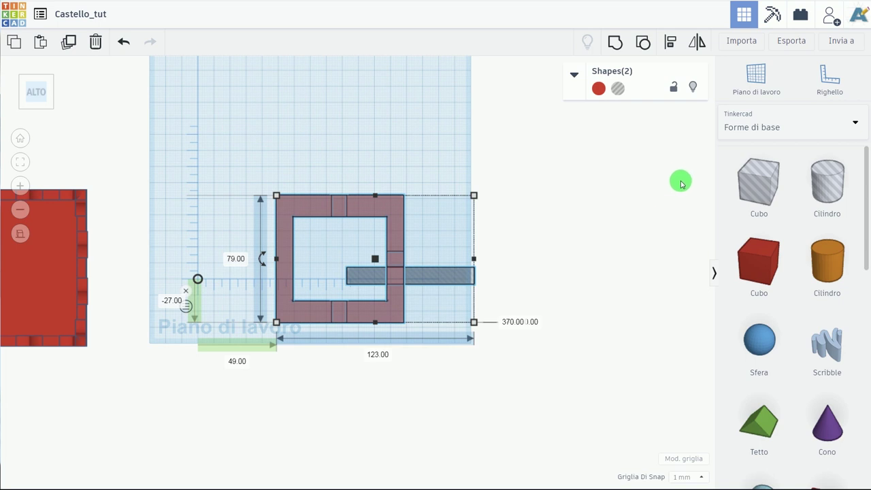
{"action": "left_click", "coordinate": [671, 41]}
{"action": "left_click", "coordinate": [488, 258]}
{"action": "left_click", "coordinate": [536, 225]}
{"action": "left_click_drag", "start_coordinate": [524, 292], "coordinate": [374, 217]}
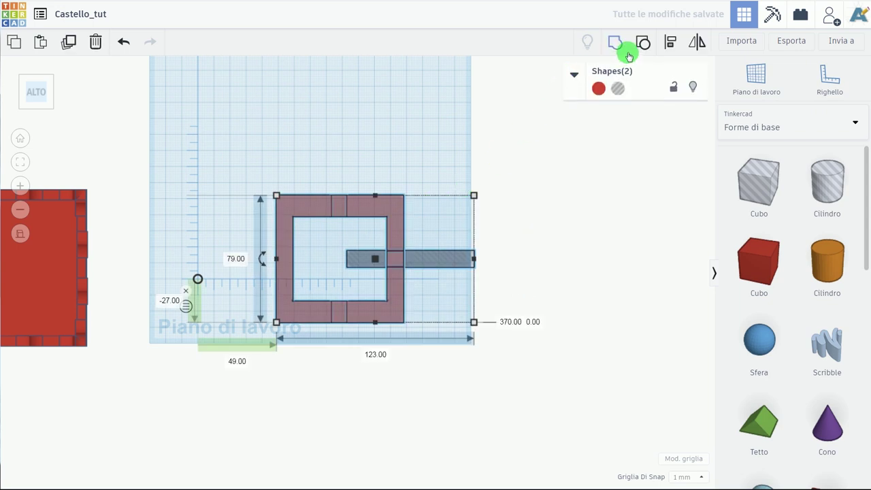
{"action": "left_click", "coordinate": [619, 42]}
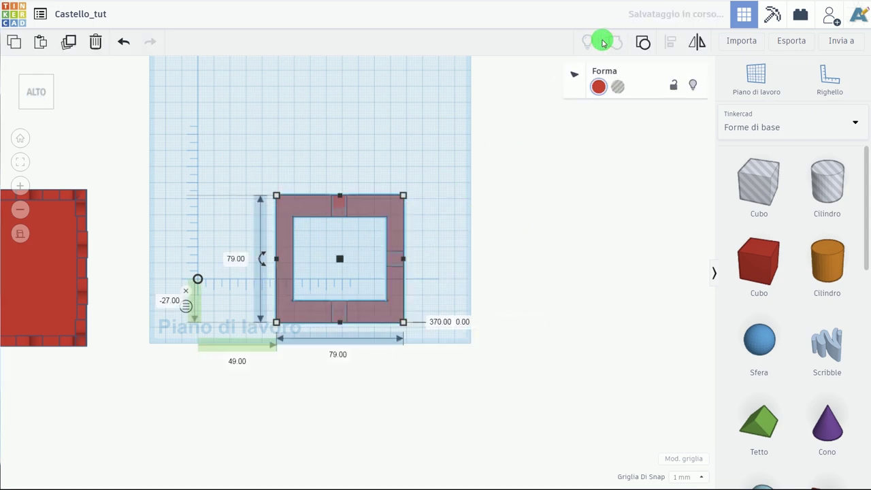
Step: Place a new hole cube beside the tower
{"action": "mouse_move", "coordinate": [535, 285]}
{"action": "right_mouse_down"}
{"action": "mouse_move", "coordinate": [505, 253]}
{"action": "mouse_move", "coordinate": [447, 251]}
{"action": "mouse_move", "coordinate": [513, 284]}
{"action": "mouse_move", "coordinate": [548, 238]}
{"action": "mouse_move", "coordinate": [582, 241]}
{"action": "mouse_move", "coordinate": [497, 255]}
{"action": "right_mouse_up"}
{"action": "left_click", "coordinate": [347, 274]}
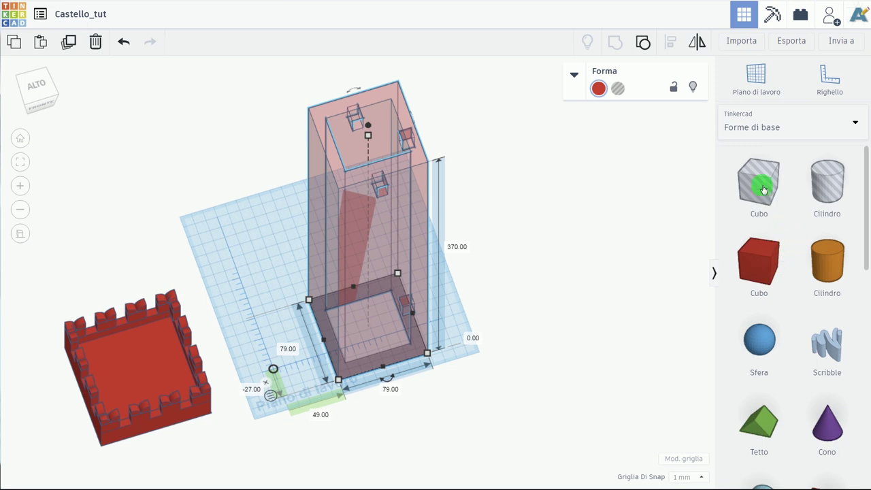
{"action": "left_click_drag", "start_coordinate": [762, 189], "coordinate": [546, 292]}
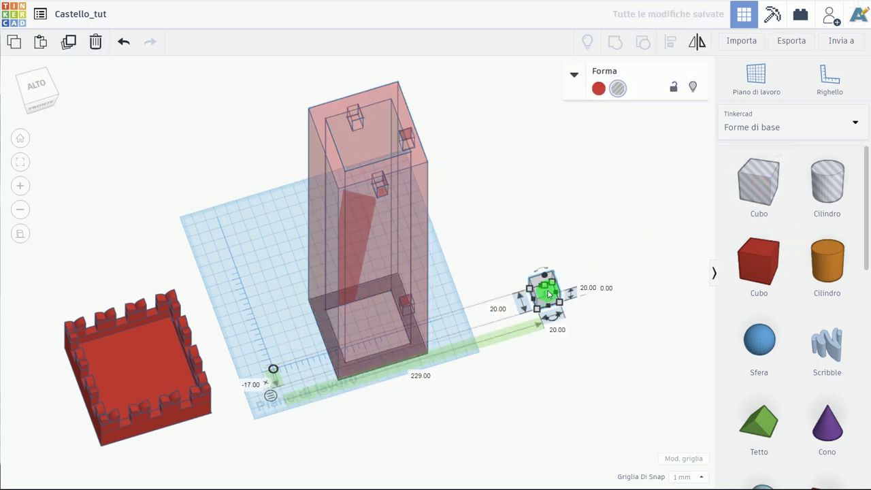
Step: Size the small hole cube to 18 tall and 8 wide
{"action": "scroll", "coordinate": [544, 303], "scroll_direction": "up", "scroll_amount": 2}
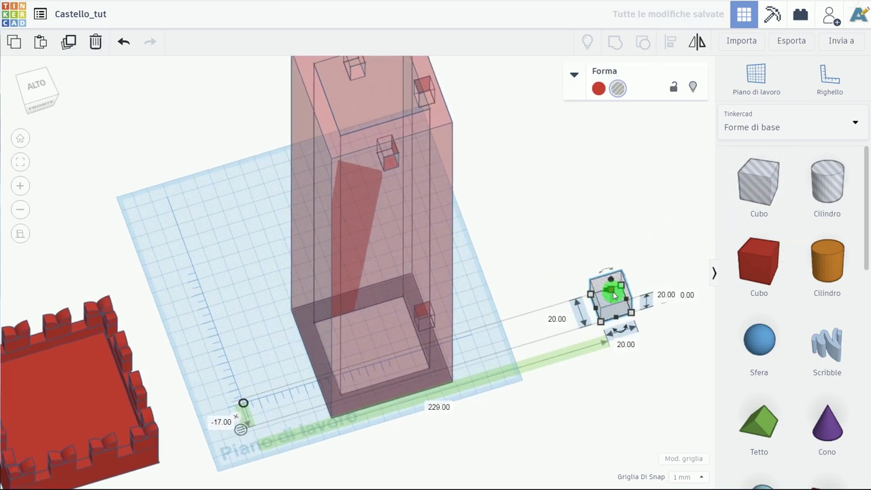
{"action": "left_click_drag", "start_coordinate": [610, 291], "coordinate": [611, 282]}
{"action": "left_click", "coordinate": [666, 293]}
{"action": "left_click", "coordinate": [629, 293]}
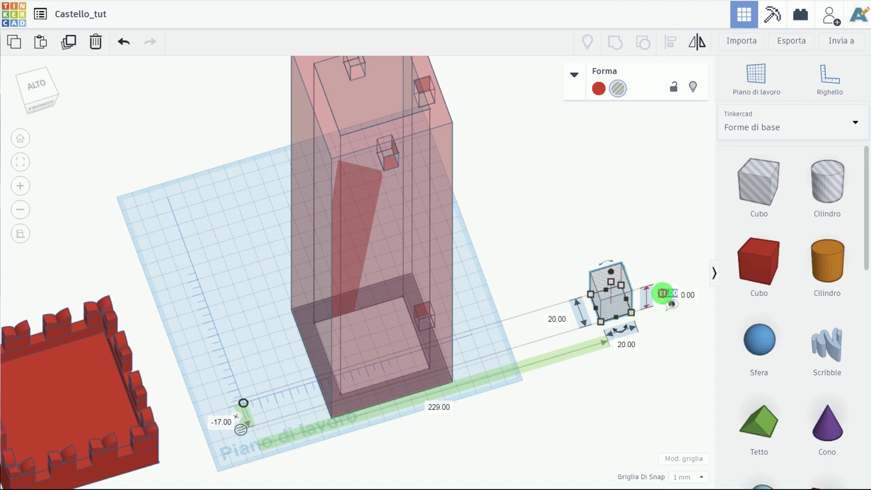
{"action": "type", "text": "18"}
{"action": "key", "text": "Return"}
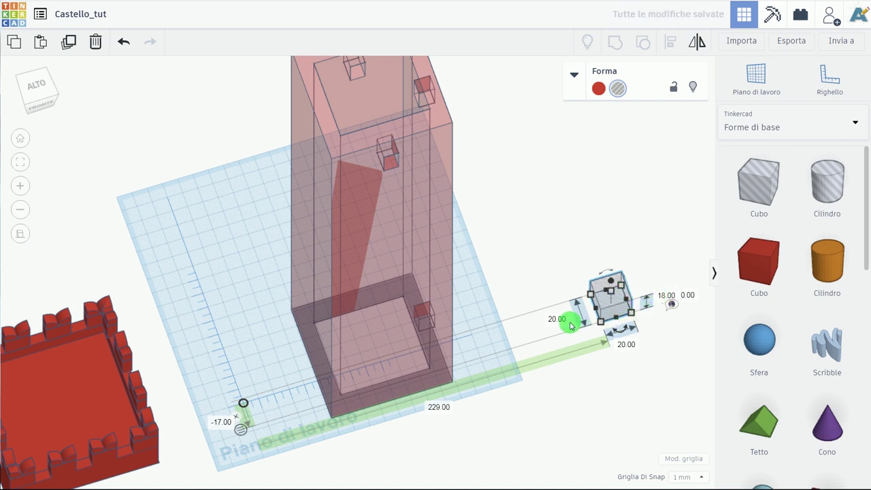
{"action": "type", "text": "8"}
{"action": "key", "text": "Return"}
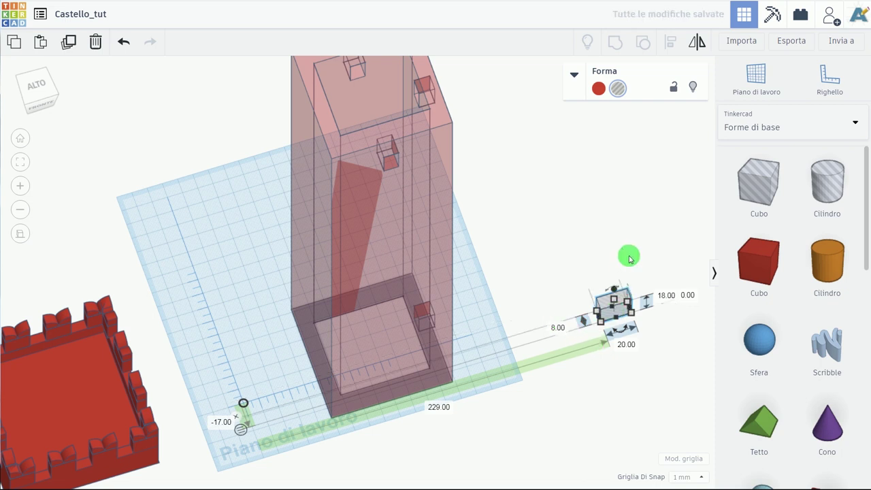
{"action": "left_click", "coordinate": [629, 256]}
Step: Raise the hole box to 180 mm and move it onto the tower's front wall
{"action": "left_click", "coordinate": [616, 304]}
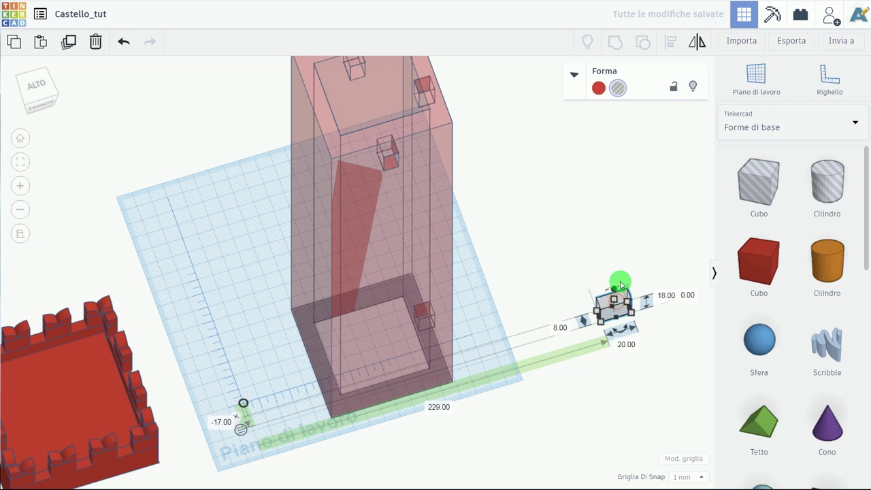
{"action": "left_click_drag", "start_coordinate": [613, 291], "coordinate": [613, 187]}
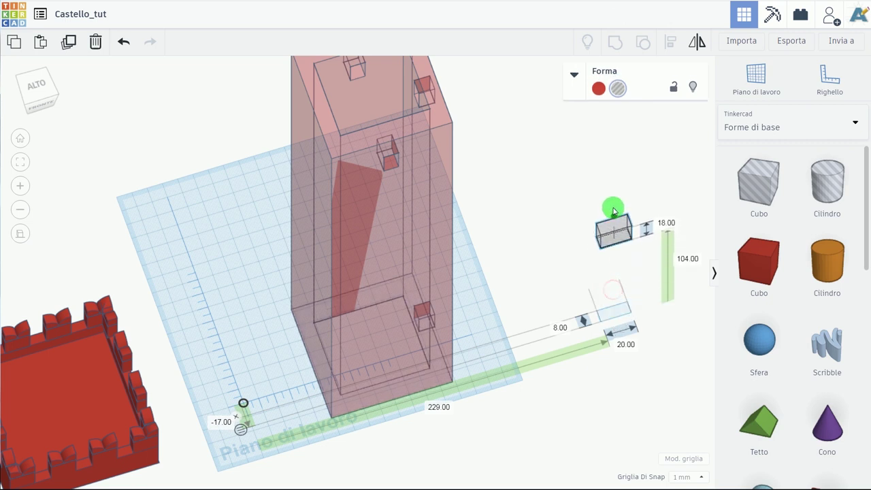
{"action": "left_click", "coordinate": [685, 244]}
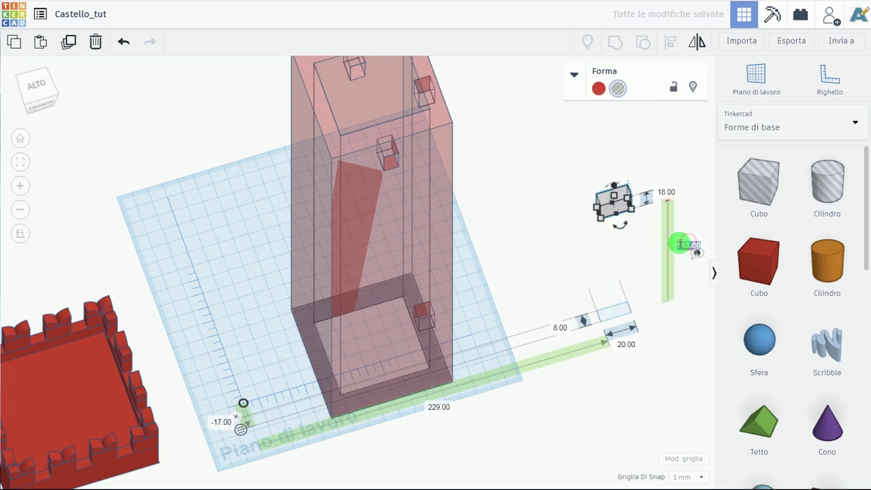
{"action": "type", "text": "0"}
{"action": "key", "text": "Return"}
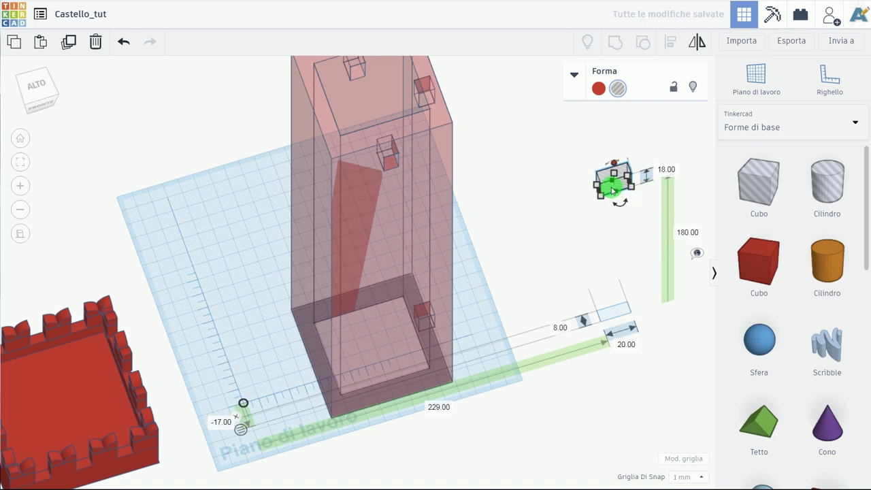
{"action": "left_click_drag", "start_coordinate": [611, 189], "coordinate": [456, 215]}
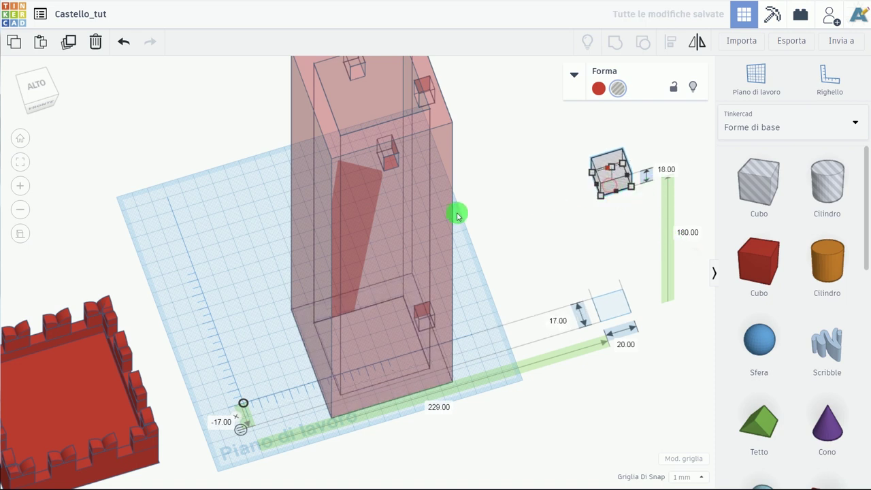
{"action": "key", "text": "ctrl+z"}
{"action": "left_click", "coordinate": [592, 233]}
{"action": "left_click_drag", "start_coordinate": [612, 179], "coordinate": [297, 236]}
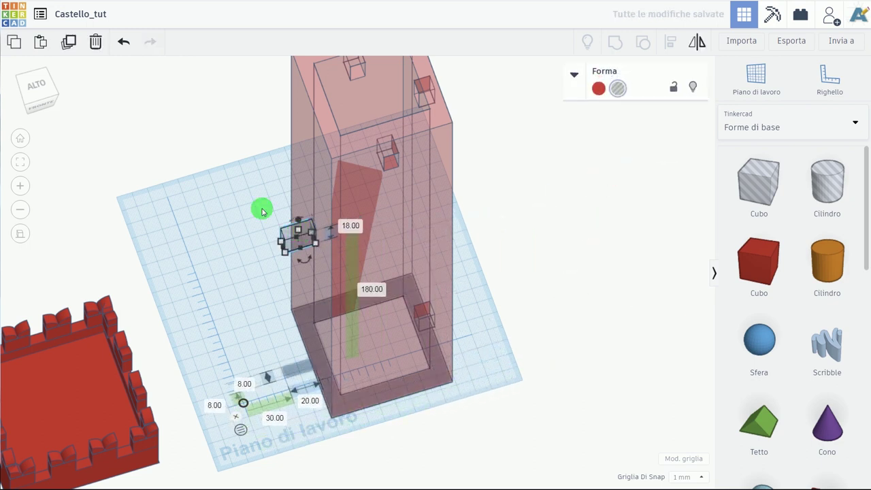
{"action": "left_click", "coordinate": [36, 88]}
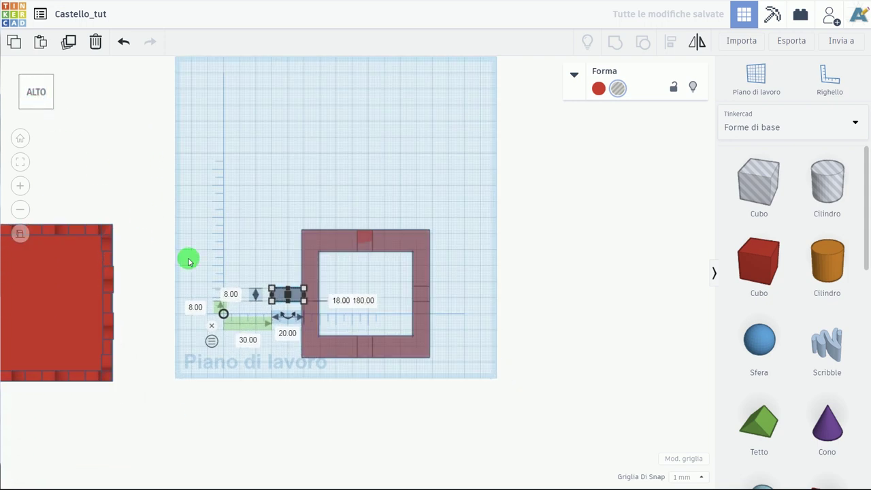
{"action": "scroll", "coordinate": [282, 320], "scroll_direction": "up", "scroll_amount": 3}
{"action": "mouse_move", "coordinate": [429, 177]}
{"action": "left_mouse_down"}
{"action": "mouse_move", "coordinate": [274, 315]}
{"action": "mouse_move", "coordinate": [413, 229]}
{"action": "mouse_move", "coordinate": [316, 180]}
{"action": "left_mouse_up"}
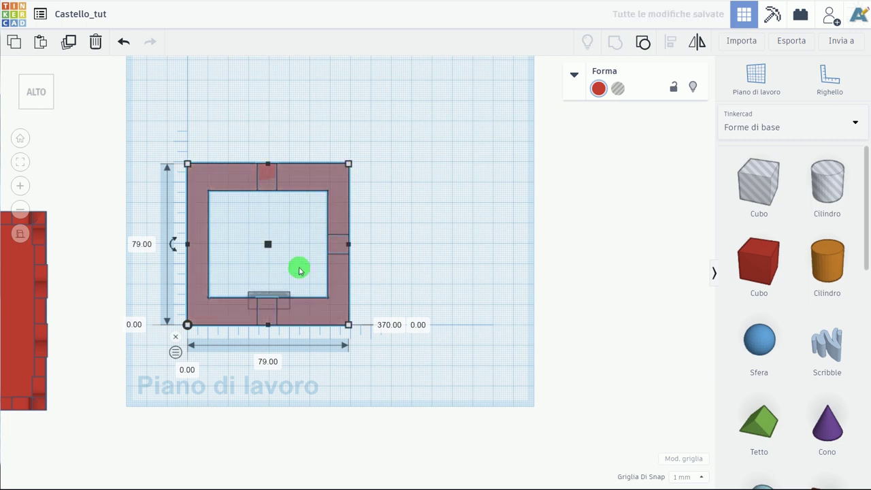
Step: Set the hole box through the left wall at position 51 mm, then select it with the tower
{"action": "left_click", "coordinate": [276, 295]}
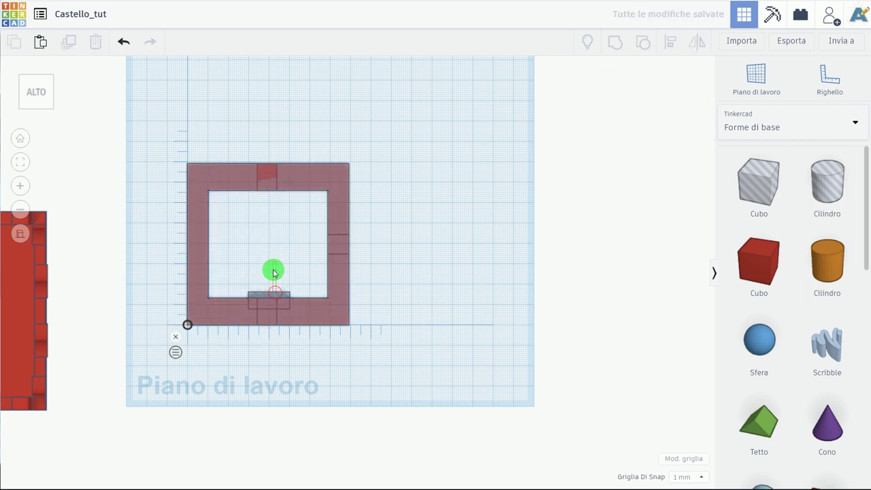
{"action": "left_click", "coordinate": [274, 294]}
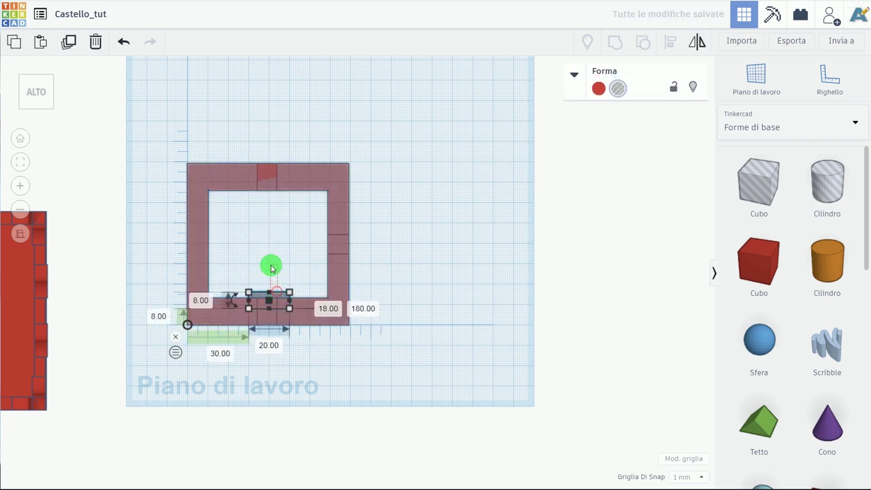
{"action": "left_click", "coordinate": [272, 270]}
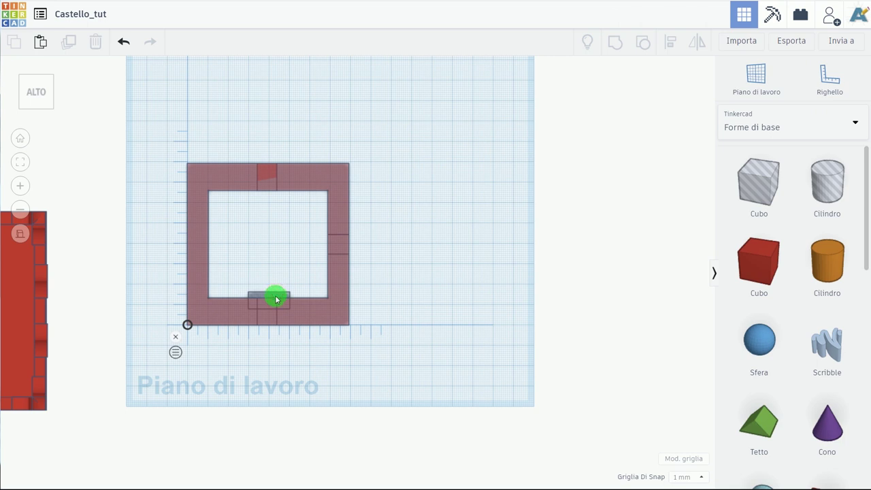
{"action": "mouse_move", "coordinate": [280, 297]}
{"action": "left_mouse_down"}
{"action": "mouse_move", "coordinate": [215, 231]}
{"action": "mouse_move", "coordinate": [246, 220]}
{"action": "mouse_move", "coordinate": [238, 212]}
{"action": "mouse_move", "coordinate": [237, 174]}
{"action": "left_mouse_up"}
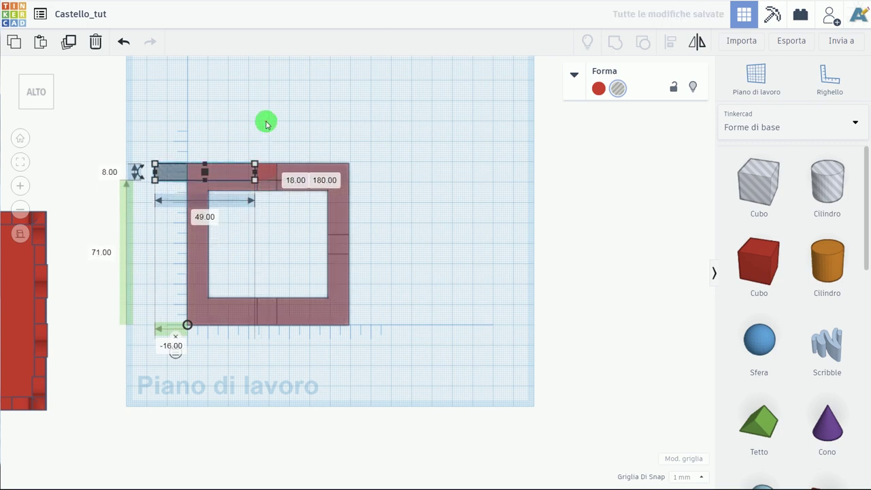
{"action": "left_click", "coordinate": [218, 146]}
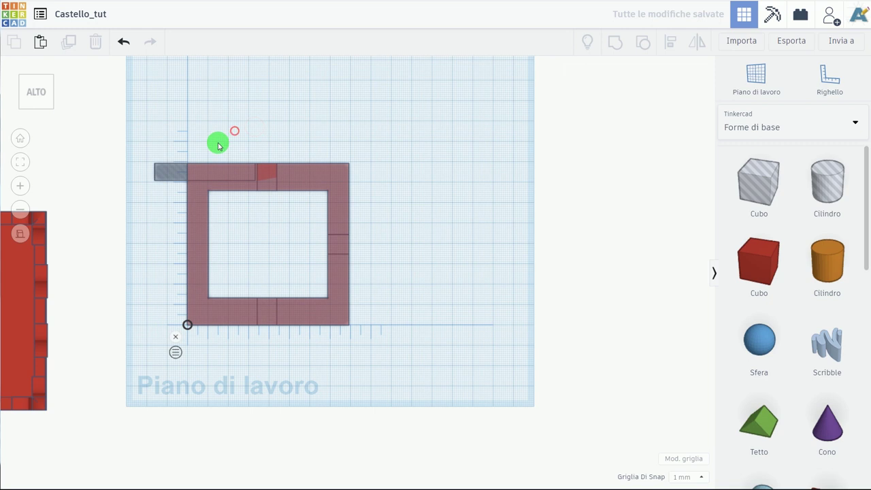
{"action": "left_click", "coordinate": [172, 175]}
{"action": "type", "text": "51"}
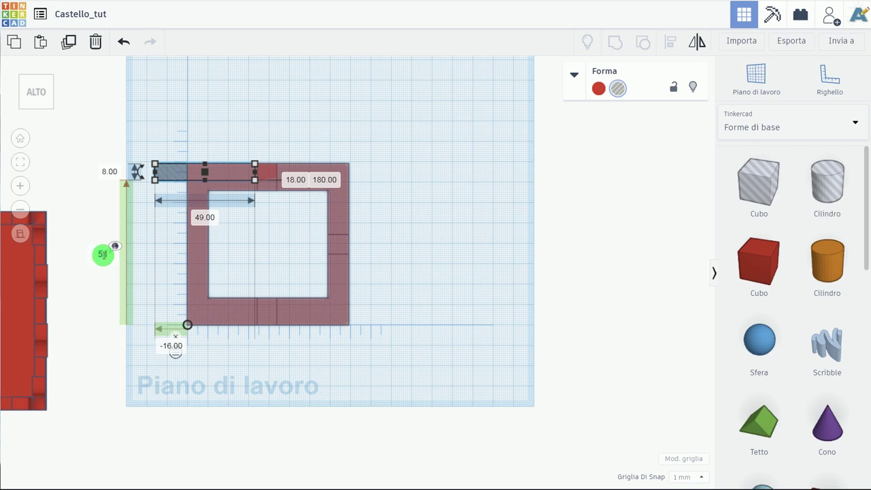
{"action": "key", "text": "Return"}
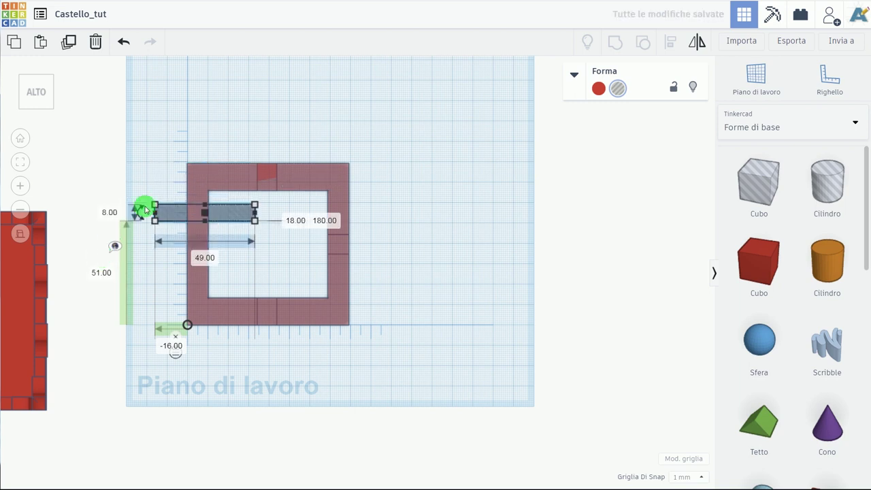
{"action": "mouse_move", "coordinate": [314, 328]}
{"action": "right_mouse_down"}
{"action": "mouse_move", "coordinate": [375, 292]}
{"action": "mouse_move", "coordinate": [451, 183]}
{"action": "right_mouse_up"}
{"action": "left_click", "coordinate": [451, 181]}
{"action": "mouse_move", "coordinate": [415, 147]}
{"action": "left_mouse_down"}
{"action": "mouse_move", "coordinate": [188, 219]}
{"action": "mouse_move", "coordinate": [175, 211]}
{"action": "left_mouse_up"}
Step: Group the hole into the tower and turn off transparency so it shows opaque red
{"action": "left_click", "coordinate": [615, 42]}
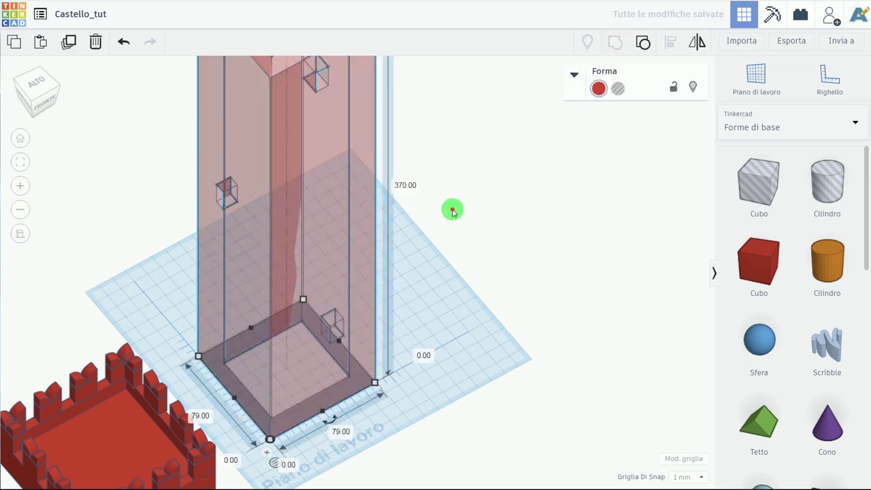
{"action": "left_click", "coordinate": [452, 209]}
{"action": "left_click", "coordinate": [364, 204]}
{"action": "left_click", "coordinate": [598, 88]}
{"action": "left_click", "coordinate": [788, 216]}
{"action": "left_click", "coordinate": [480, 199]}
Step: Select the crenellated top piece and view it from the front
{"action": "scroll", "coordinate": [435, 245], "scroll_direction": "down", "scroll_amount": 3}
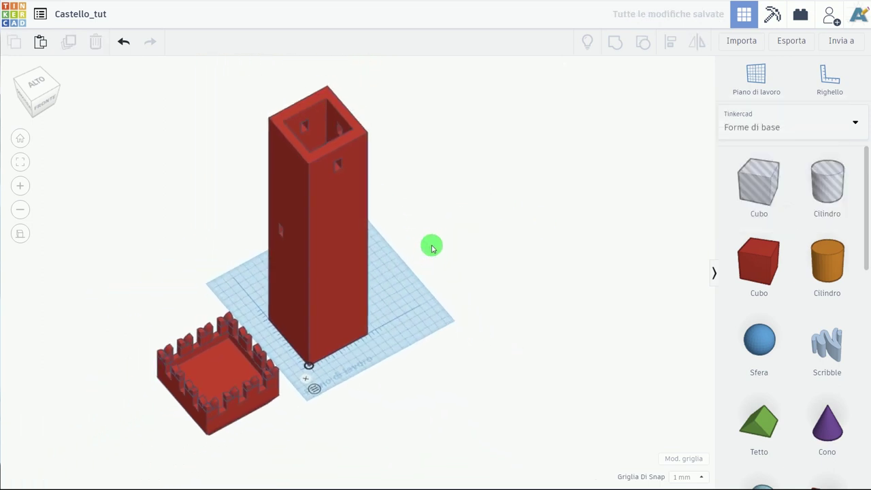
{"action": "left_click", "coordinate": [260, 349]}
{"action": "mouse_move", "coordinate": [218, 344]}
{"action": "right_mouse_down"}
{"action": "mouse_move", "coordinate": [138, 277]}
{"action": "mouse_move", "coordinate": [134, 317]}
{"action": "right_mouse_up"}
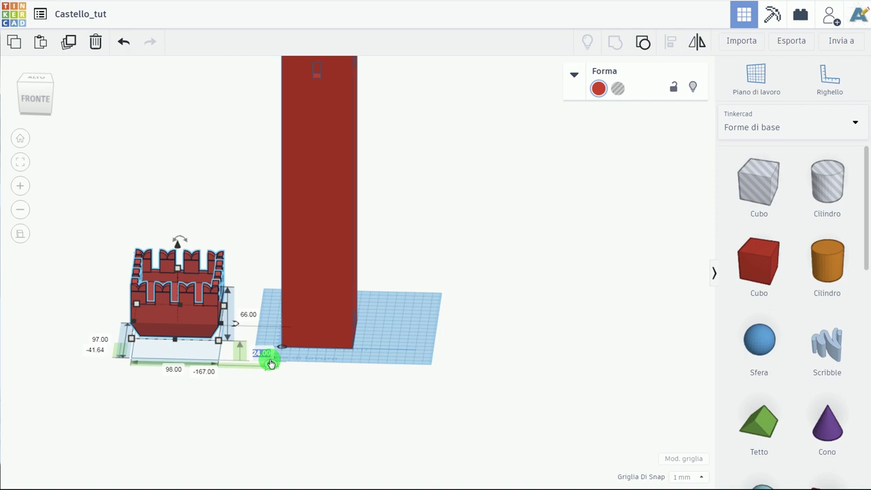
Step: Raise the crenellated top to 370 mm and align it centred over the tower
{"action": "type", "text": "0"}
{"action": "key", "text": "Return"}
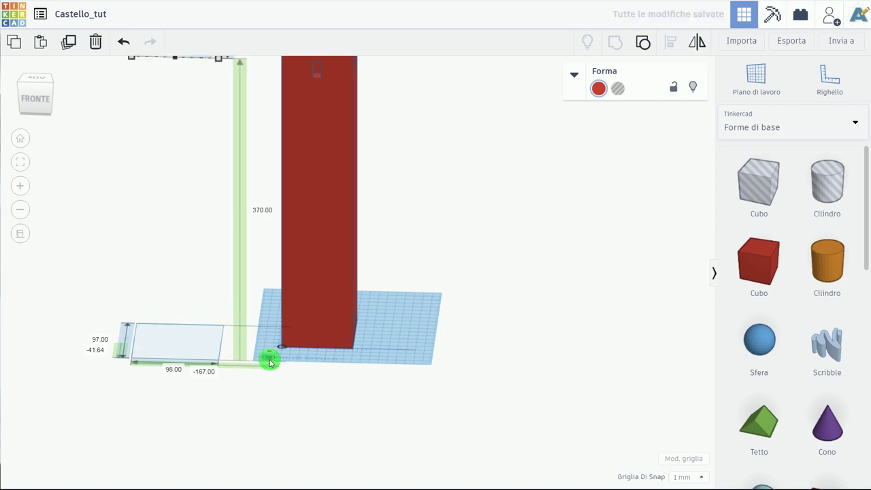
{"action": "mouse_move", "coordinate": [381, 192]}
{"action": "left_mouse_down"}
{"action": "mouse_move", "coordinate": [264, 138]}
{"action": "mouse_move", "coordinate": [177, 72]}
{"action": "left_mouse_up"}
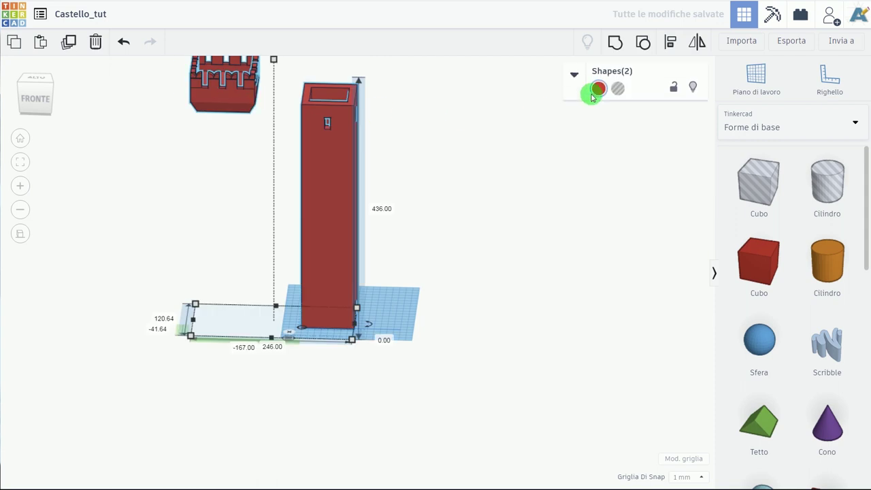
{"action": "left_click", "coordinate": [669, 42]}
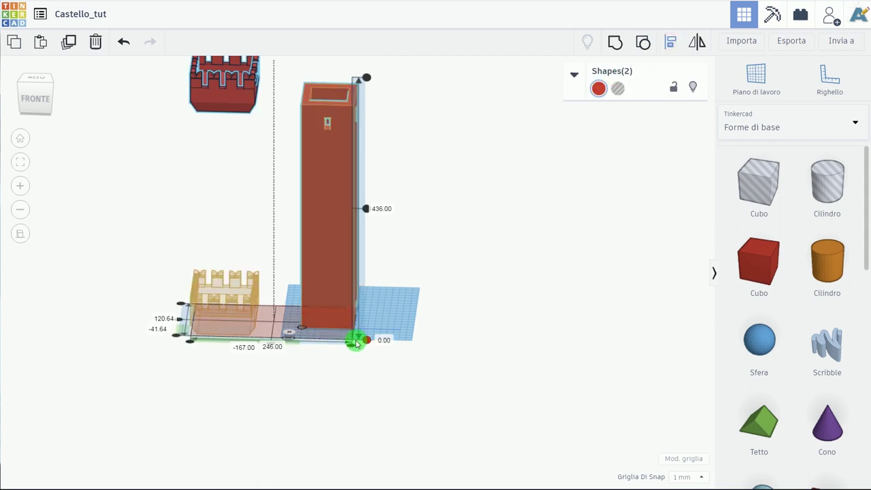
{"action": "left_click", "coordinate": [181, 321]}
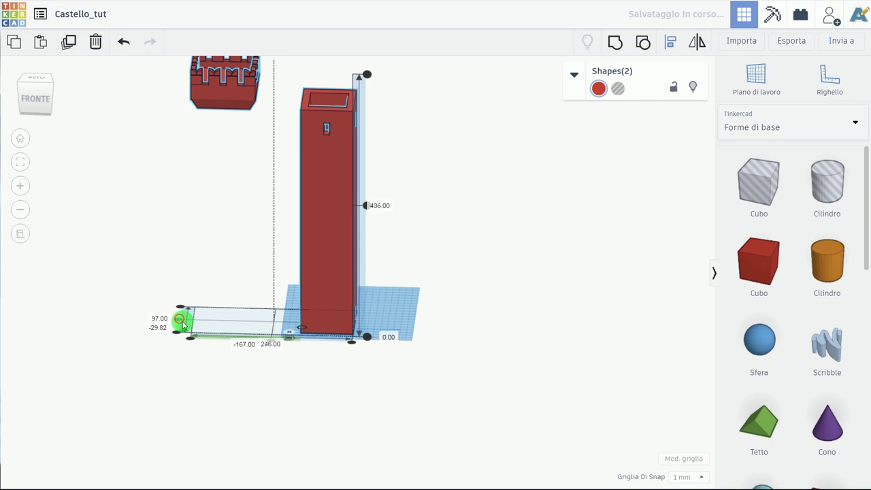
{"action": "mouse_move", "coordinate": [277, 340]}
{"action": "right_mouse_down"}
{"action": "mouse_move", "coordinate": [270, 436]}
{"action": "mouse_move", "coordinate": [275, 423]}
{"action": "mouse_move", "coordinate": [326, 420]}
{"action": "mouse_move", "coordinate": [324, 389]}
{"action": "right_mouse_up"}
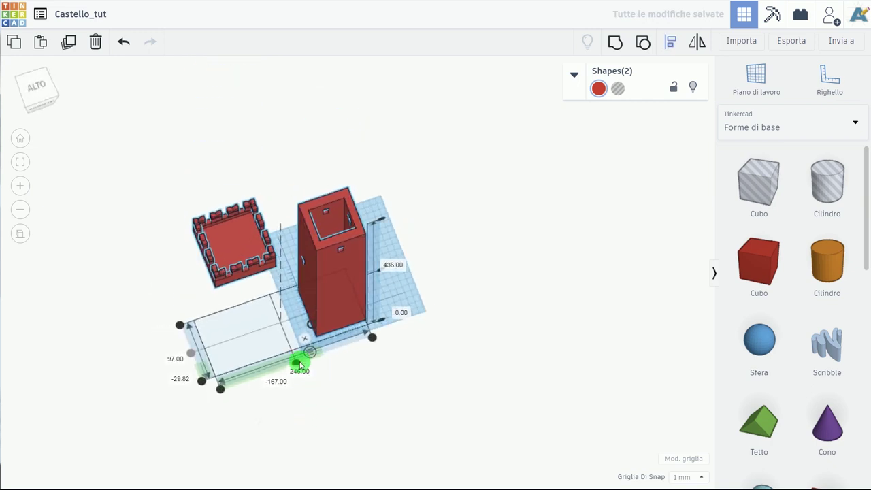
{"action": "left_click", "coordinate": [299, 366]}
{"action": "mouse_move", "coordinate": [297, 351]}
{"action": "right_mouse_down"}
{"action": "mouse_move", "coordinate": [266, 330]}
{"action": "mouse_move", "coordinate": [322, 274]}
{"action": "right_mouse_up"}
Step: Group the crenellated top and tower into one shape
{"action": "left_click", "coordinate": [488, 186]}
{"action": "mouse_move", "coordinate": [392, 151]}
{"action": "left_mouse_down"}
{"action": "mouse_move", "coordinate": [273, 206]}
{"action": "mouse_move", "coordinate": [238, 167]}
{"action": "left_mouse_up"}
{"action": "left_click", "coordinate": [393, 114]}
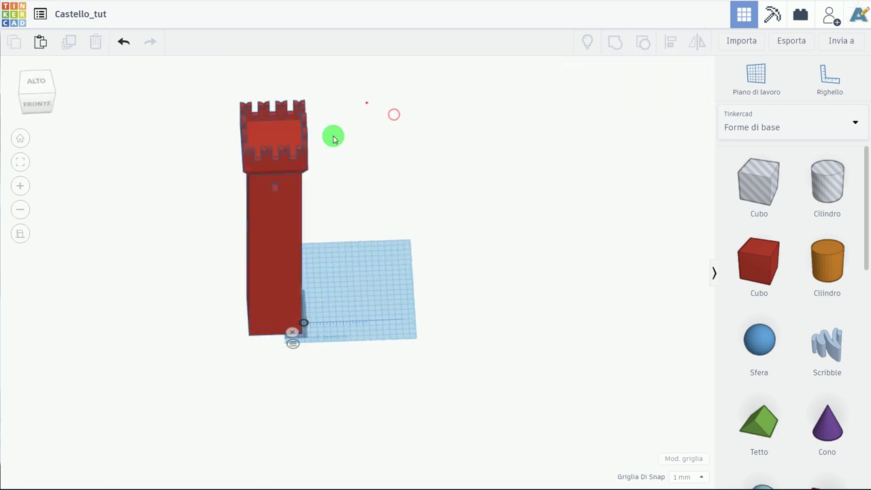
{"action": "left_click_drag", "start_coordinate": [333, 138], "coordinate": [229, 214]}
{"action": "left_click", "coordinate": [614, 44]}
{"action": "left_click_drag", "start_coordinate": [272, 246], "coordinate": [355, 218]}
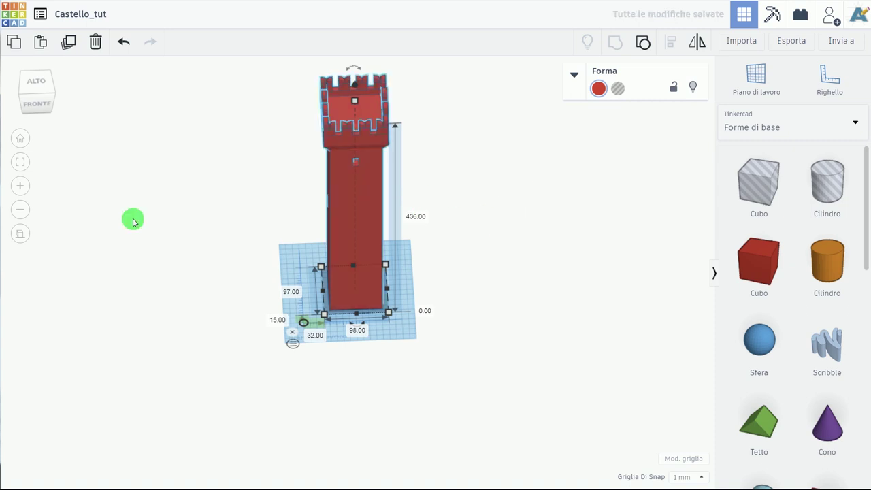
{"action": "left_click", "coordinate": [28, 239]}
{"action": "mouse_move", "coordinate": [377, 350]}
{"action": "right_mouse_down"}
{"action": "mouse_move", "coordinate": [269, 415]}
{"action": "mouse_move", "coordinate": [275, 399]}
{"action": "right_mouse_up"}
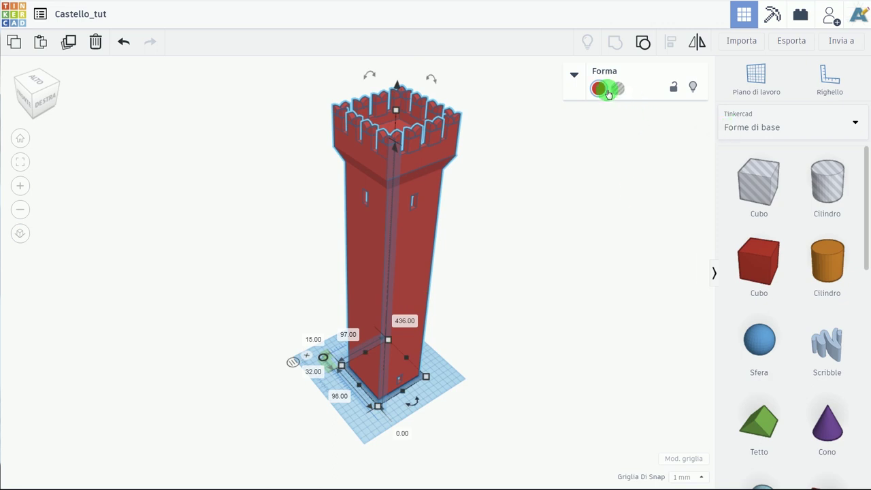
{"action": "left_click", "coordinate": [306, 320]}
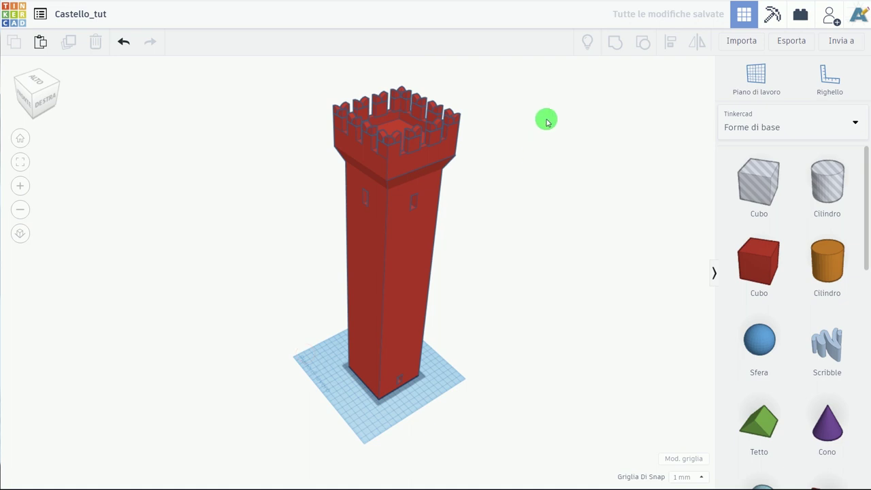
{"action": "left_click", "coordinate": [440, 136]}
Step: Colour the tower with the beige preset and drag its height down from 436 mm
{"action": "left_click", "coordinate": [599, 89]}
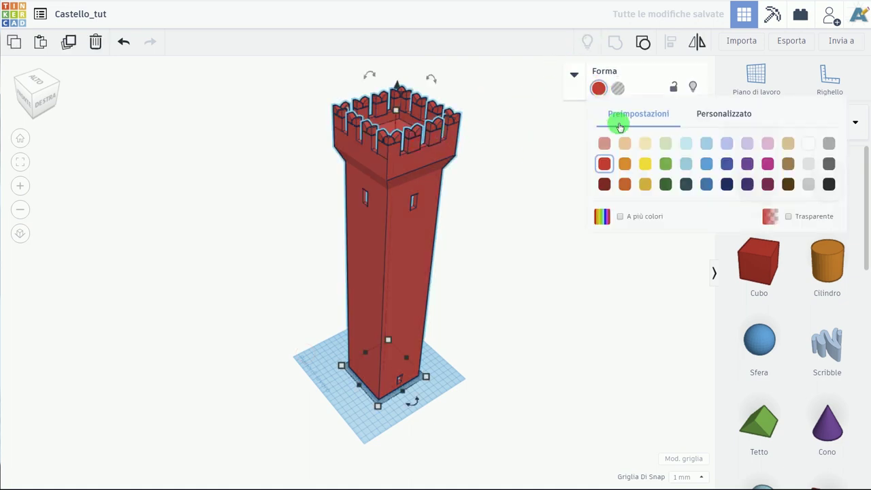
{"action": "left_click", "coordinate": [788, 143]}
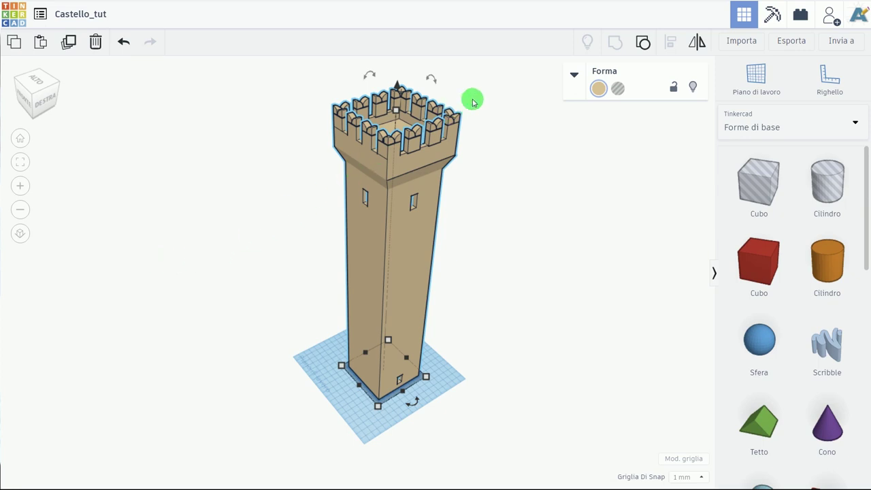
{"action": "mouse_move", "coordinate": [395, 110]}
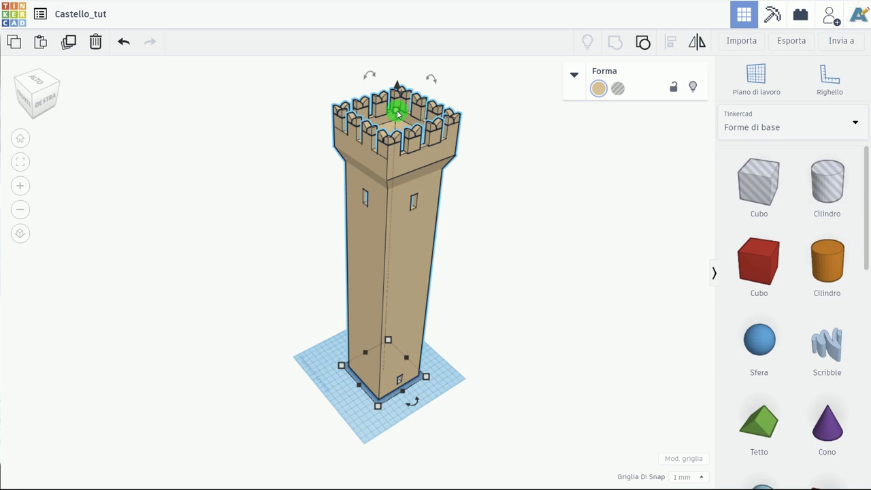
{"action": "mouse_move", "coordinate": [398, 115]}
{"action": "left_mouse_down"}
{"action": "mouse_move", "coordinate": [373, 314]}
{"action": "mouse_move", "coordinate": [386, 311]}
{"action": "left_mouse_up"}
Step: Shrink the tan tower further to 101 mm tall and switch to orthographic view
{"action": "left_click", "coordinate": [443, 348]}
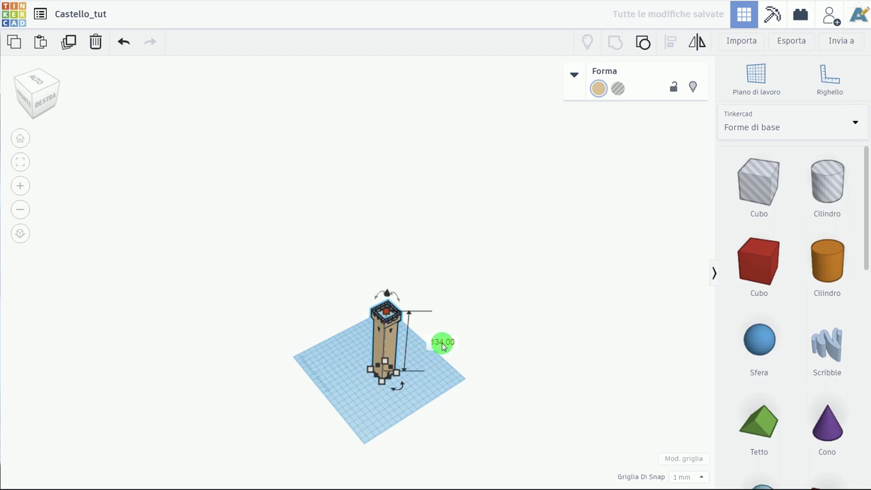
{"action": "left_click_drag", "start_coordinate": [387, 314], "coordinate": [386, 332]}
{"action": "scroll", "coordinate": [410, 371], "scroll_direction": "up", "scroll_amount": 2}
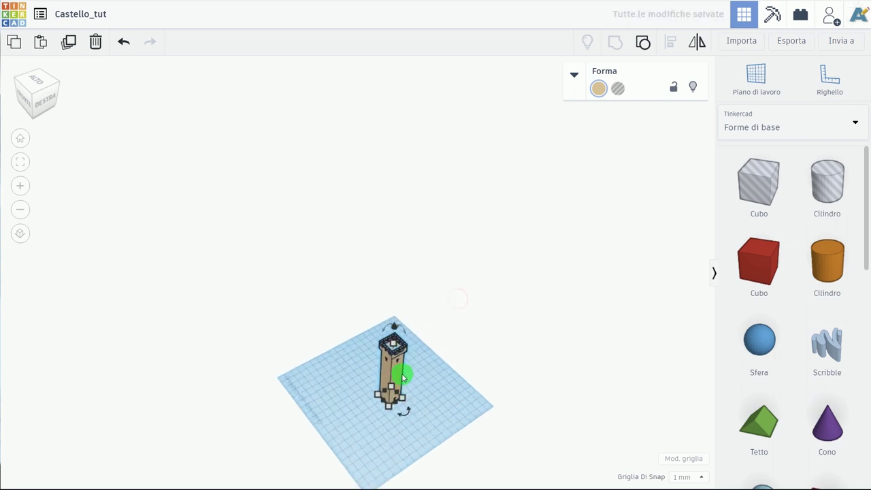
{"action": "scroll", "coordinate": [399, 371], "scroll_direction": "up", "scroll_amount": 3}
{"action": "mouse_move", "coordinate": [399, 374]}
{"action": "right_mouse_down"}
{"action": "mouse_move", "coordinate": [345, 265]}
{"action": "mouse_move", "coordinate": [347, 342]}
{"action": "mouse_move", "coordinate": [363, 408]}
{"action": "mouse_move", "coordinate": [381, 387]}
{"action": "mouse_move", "coordinate": [288, 402]}
{"action": "mouse_move", "coordinate": [385, 408]}
{"action": "mouse_move", "coordinate": [261, 418]}
{"action": "mouse_move", "coordinate": [235, 408]}
{"action": "mouse_move", "coordinate": [192, 410]}
{"action": "mouse_move", "coordinate": [356, 388]}
{"action": "mouse_move", "coordinate": [269, 404]}
{"action": "mouse_move", "coordinate": [192, 383]}
{"action": "mouse_move", "coordinate": [185, 416]}
{"action": "right_mouse_up"}
{"action": "right_click_drag", "start_coordinate": [174, 420], "coordinate": [132, 372]}
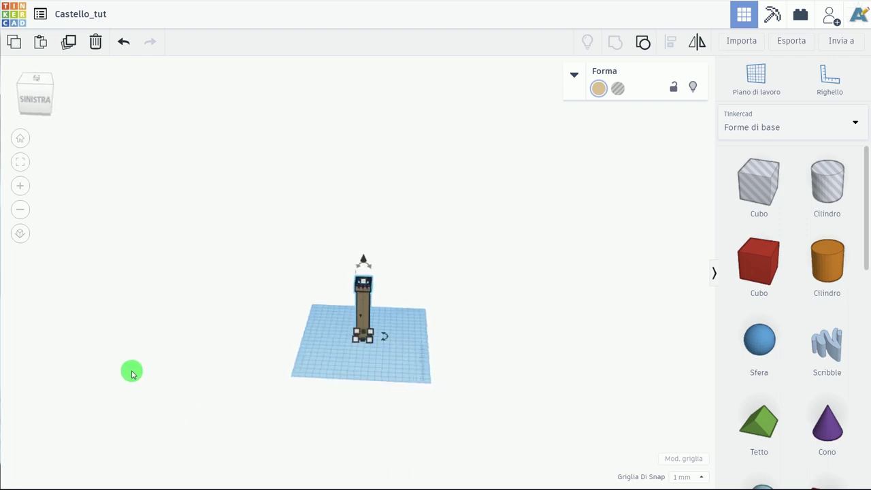
{"action": "left_click", "coordinate": [20, 235]}
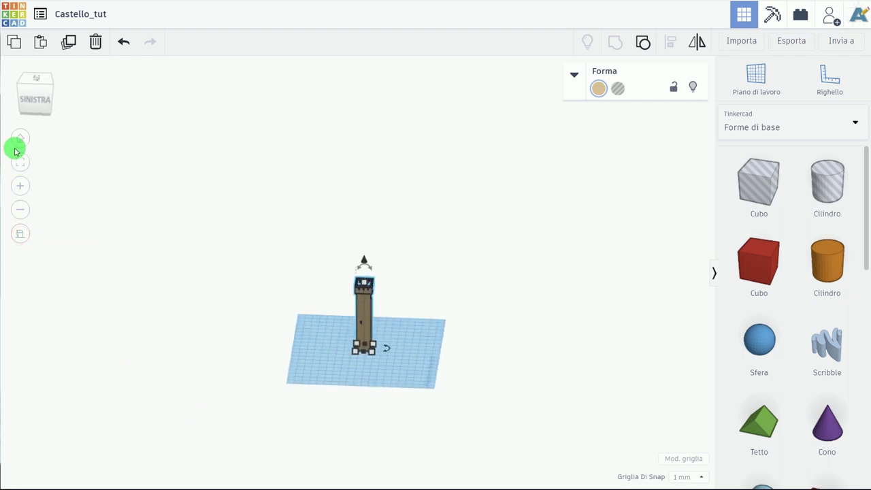